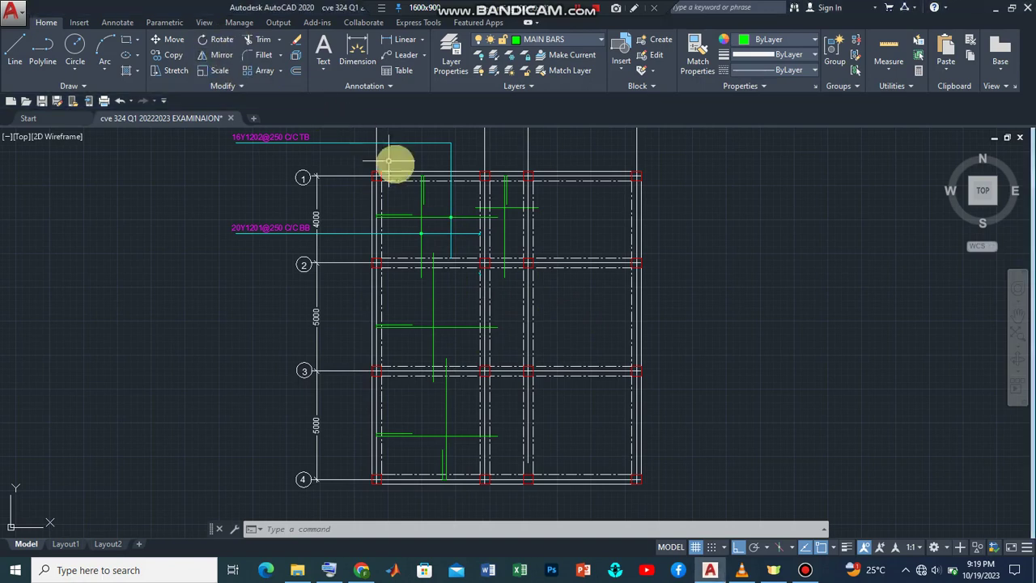
- Select the six green bottom bars in the top, middle and bottom left panels
click(422, 202)
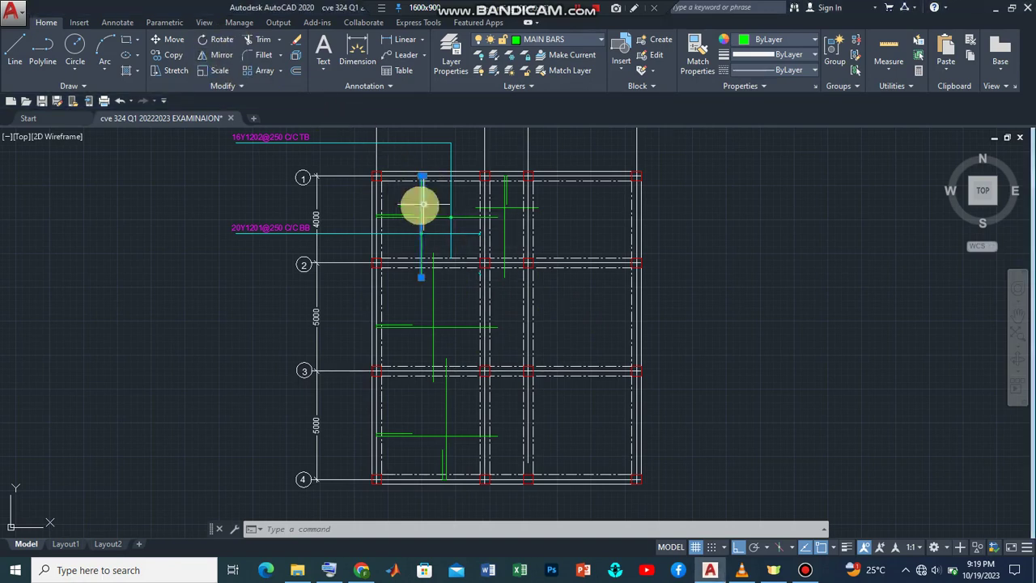
click(403, 216)
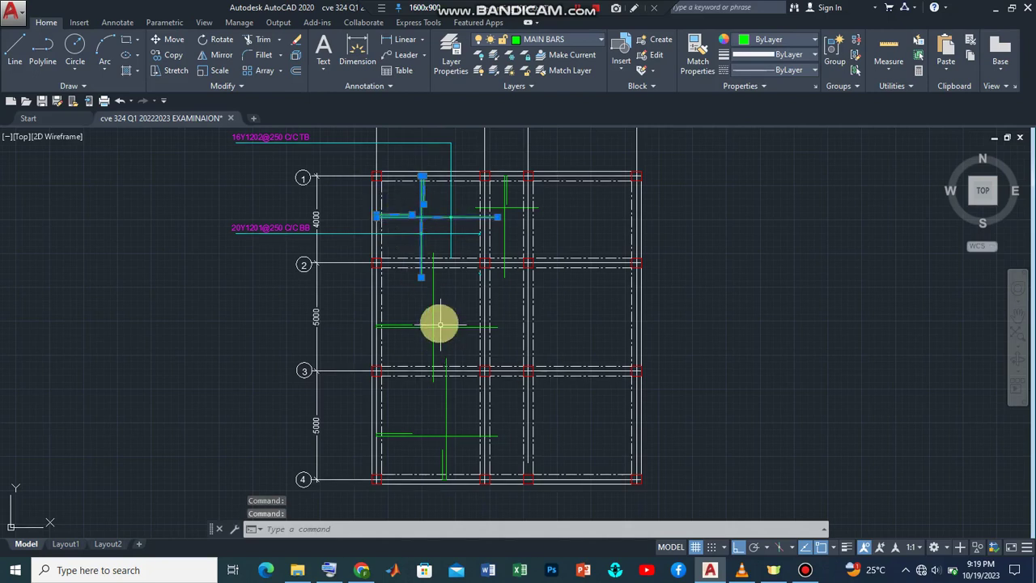
click(433, 317)
click(416, 325)
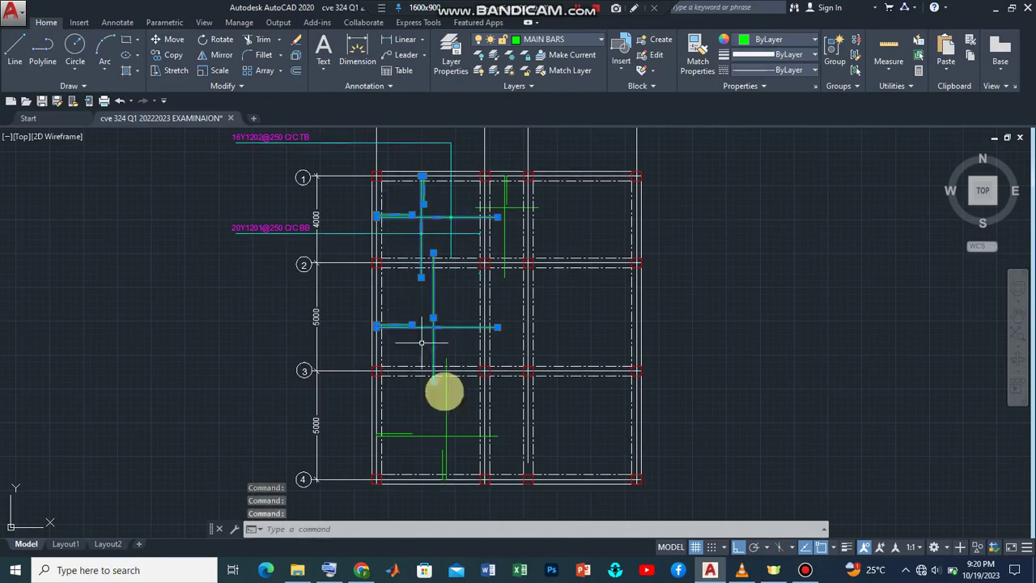
click(446, 419)
click(411, 434)
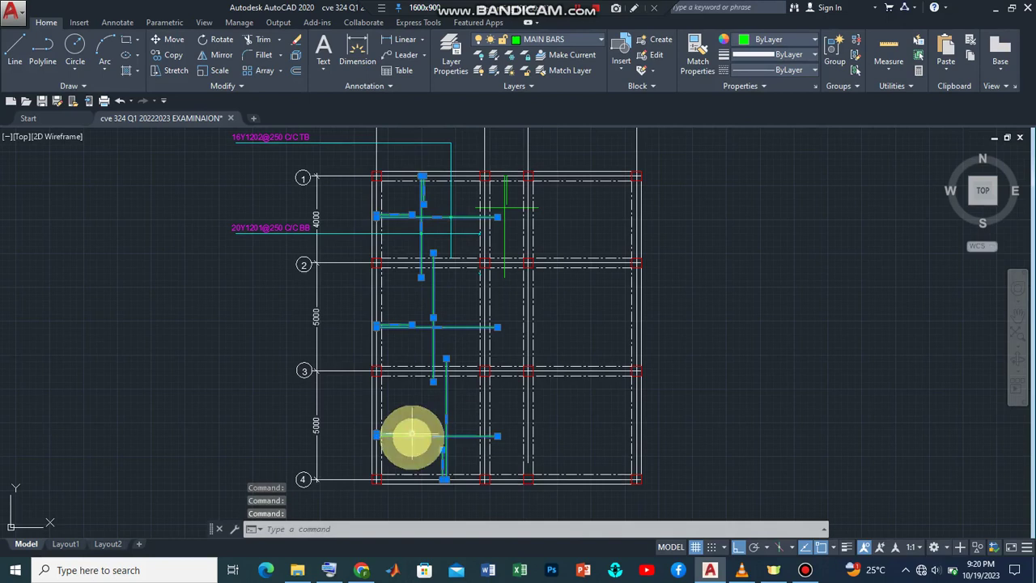
- Mirror the selected bars with MI about a line at the bay midpoint, keeping the originals
text(mi)
key(Return)
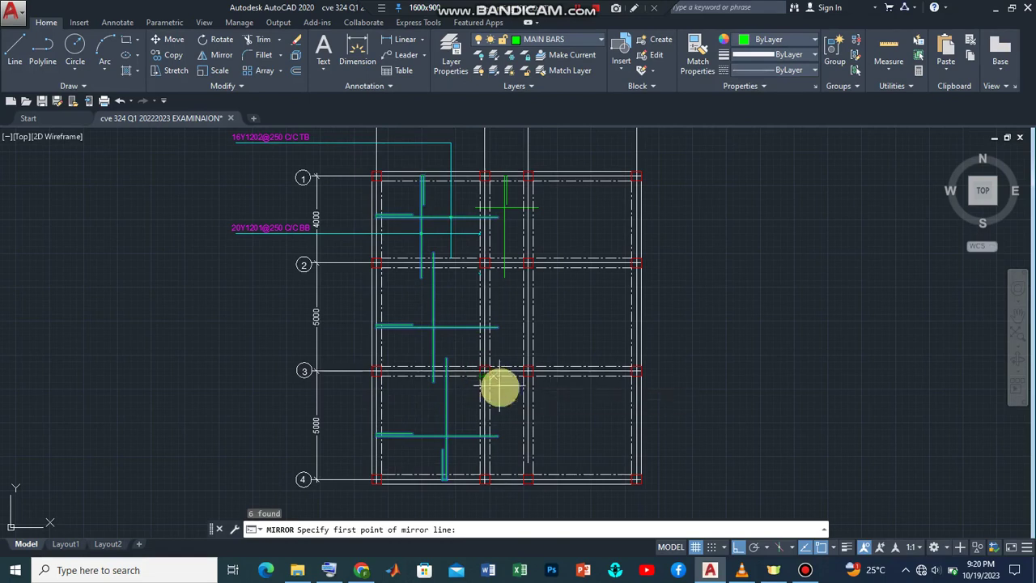
scroll(499, 388, up, 4)
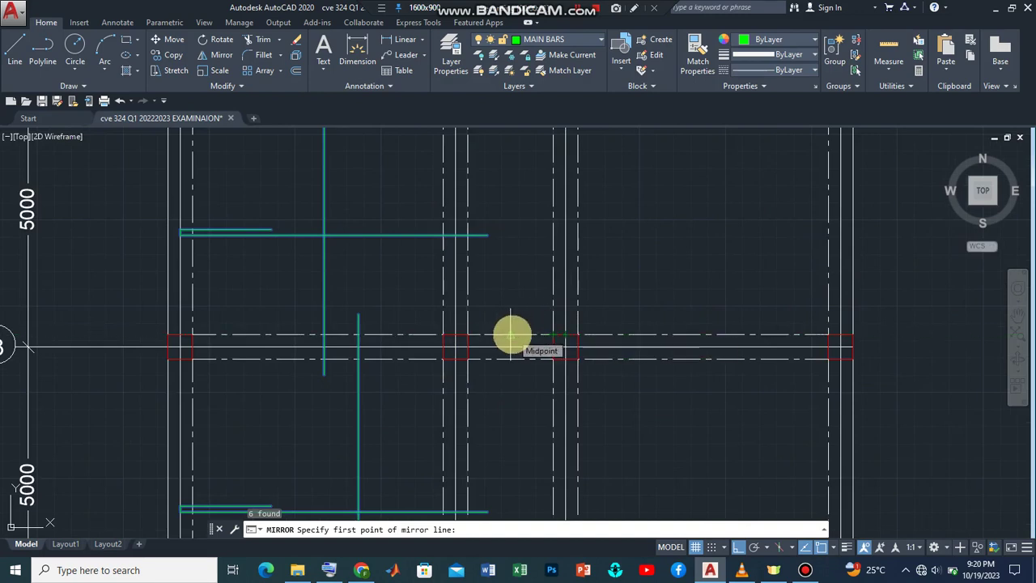
click(512, 334)
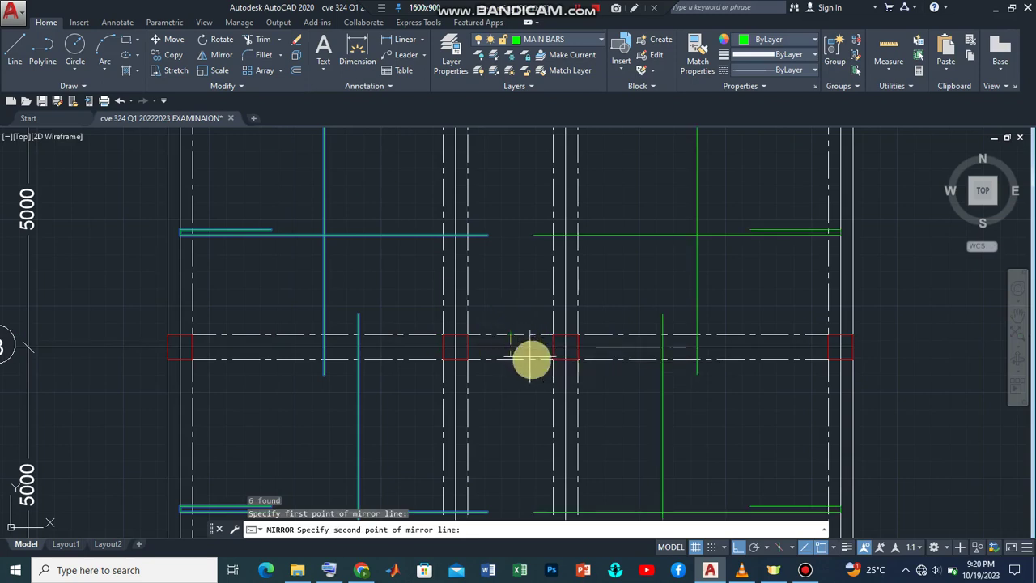
click(536, 361)
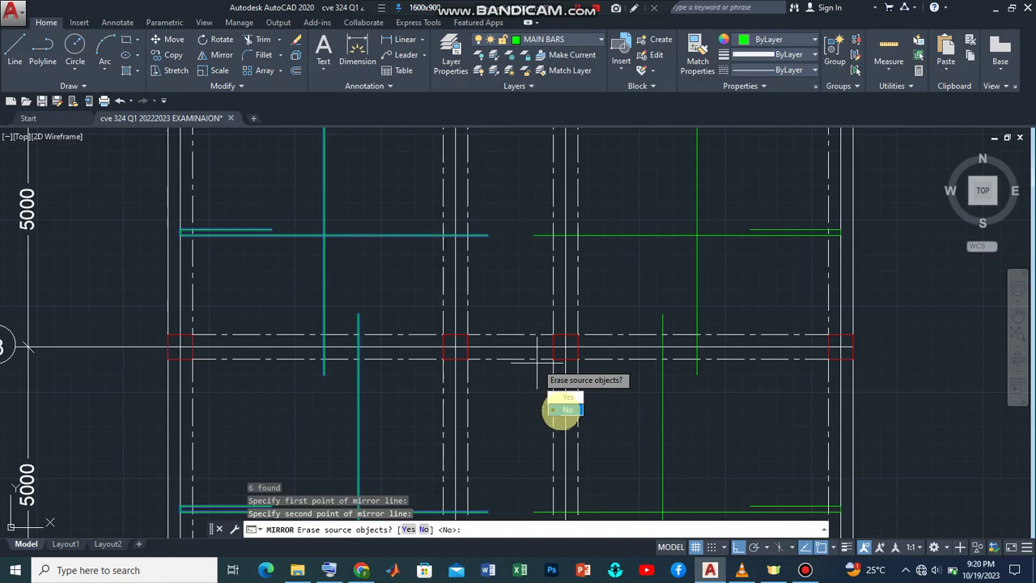
click(566, 410)
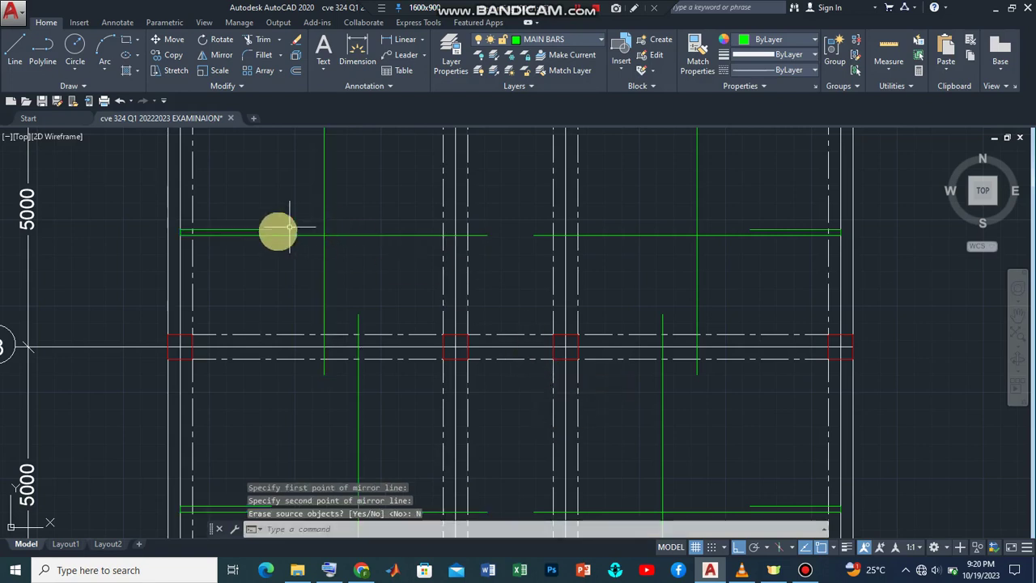
scroll(312, 365, down, 5)
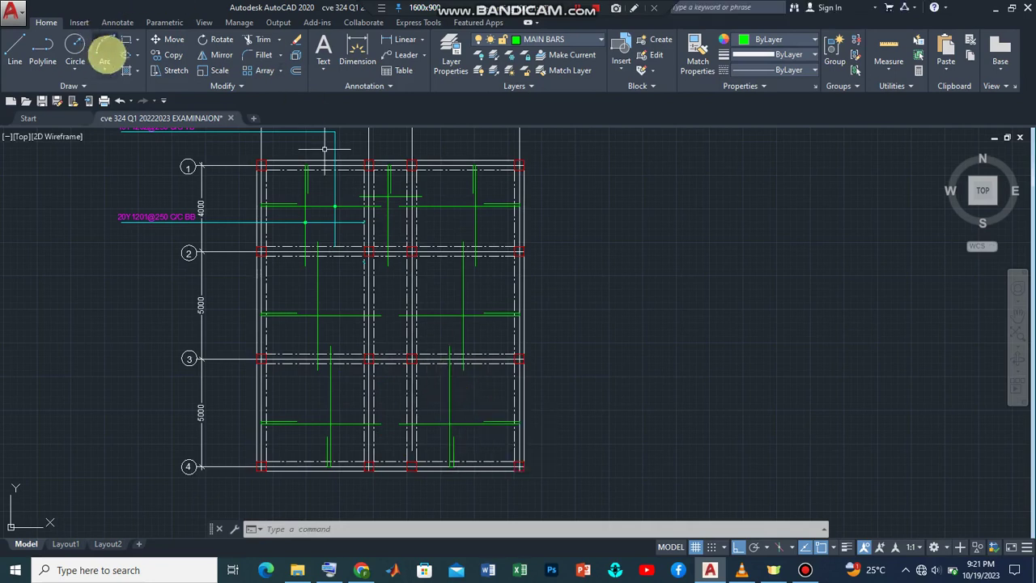
- Copy the bottom-right panel's vertical green bar leftward into the narrow middle bay
click(173, 54)
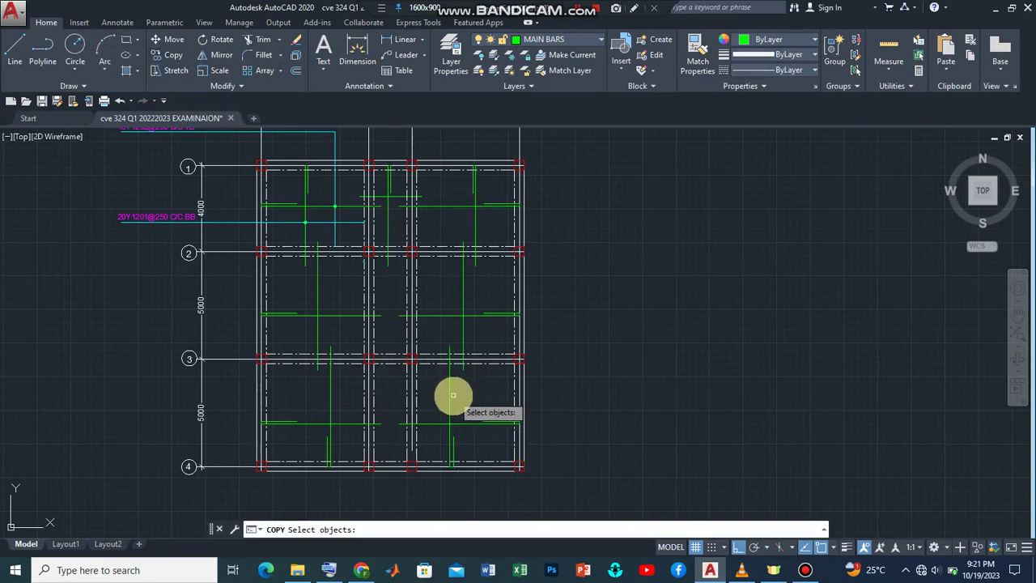
click(450, 395)
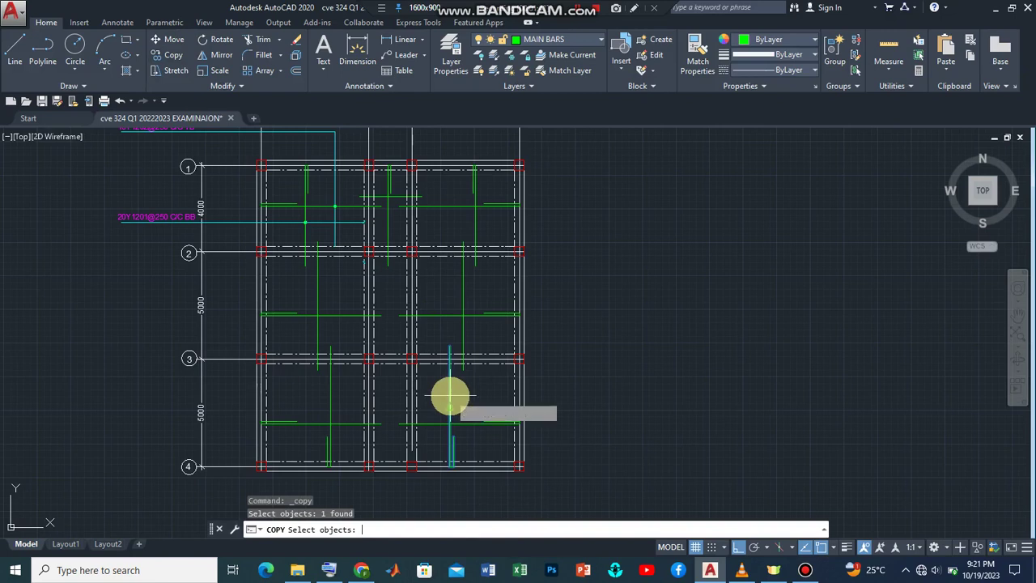
key(Return)
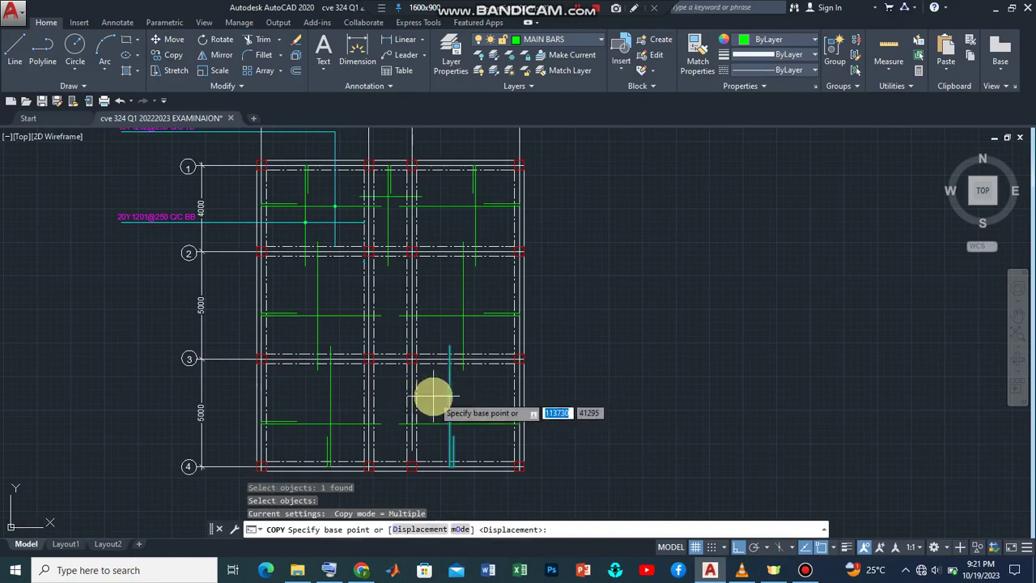
click(443, 397)
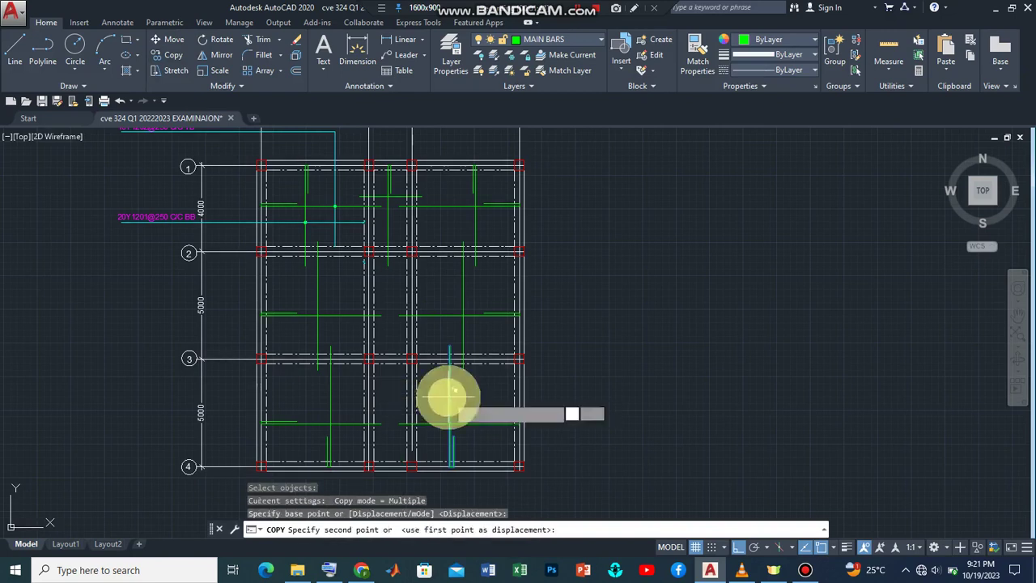
click(392, 388)
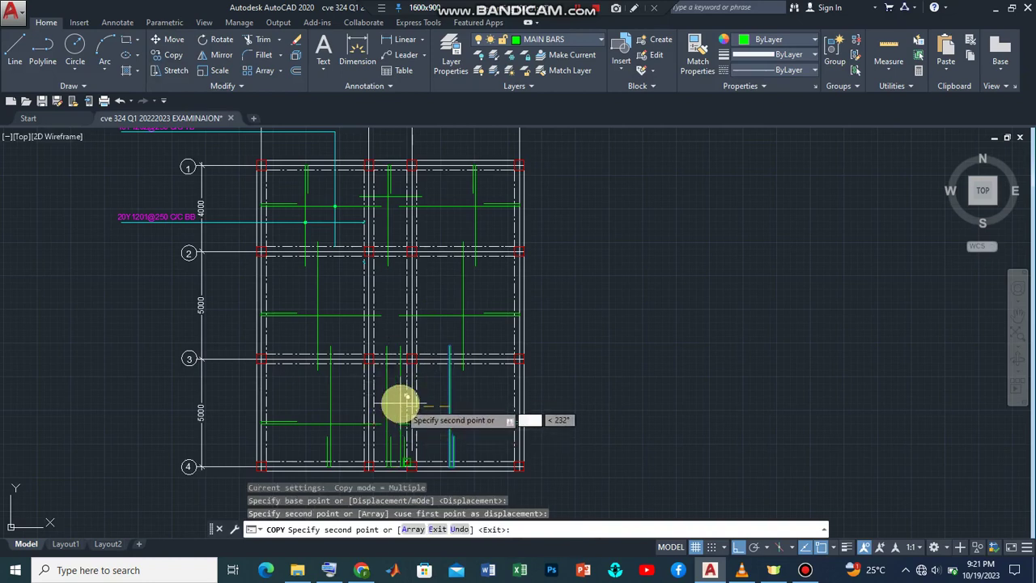
key(Return)
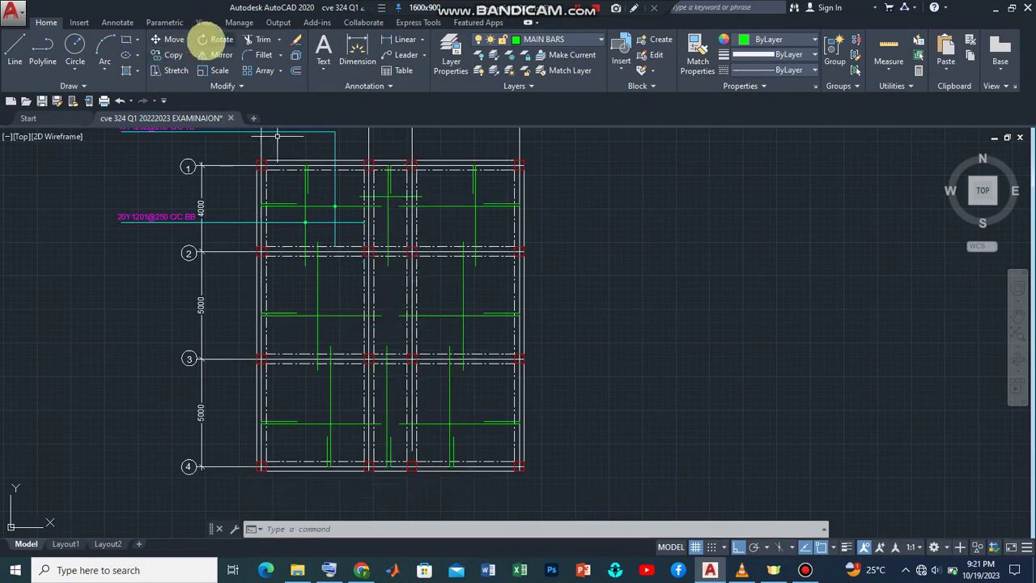
- Draw a vertical green bottom bar in the middle bay from gridline 2 down to near gridline 3
click(25, 48)
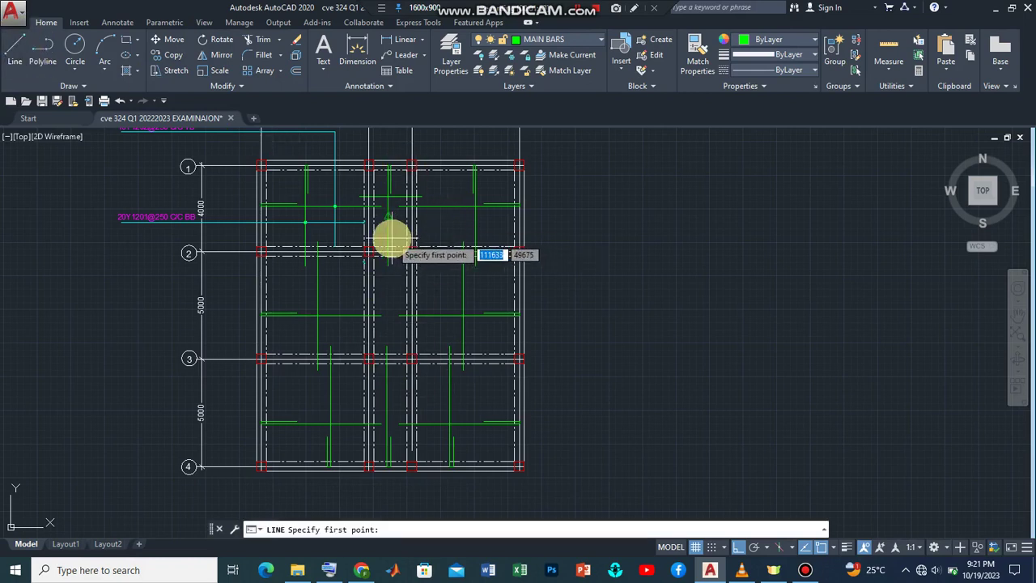
click(390, 236)
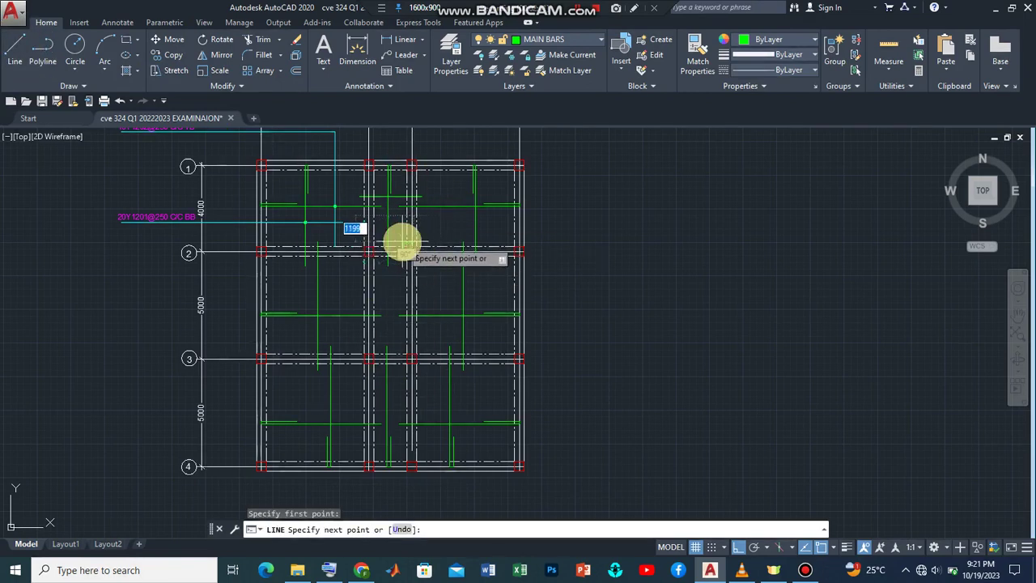
key(Escape)
click(14, 49)
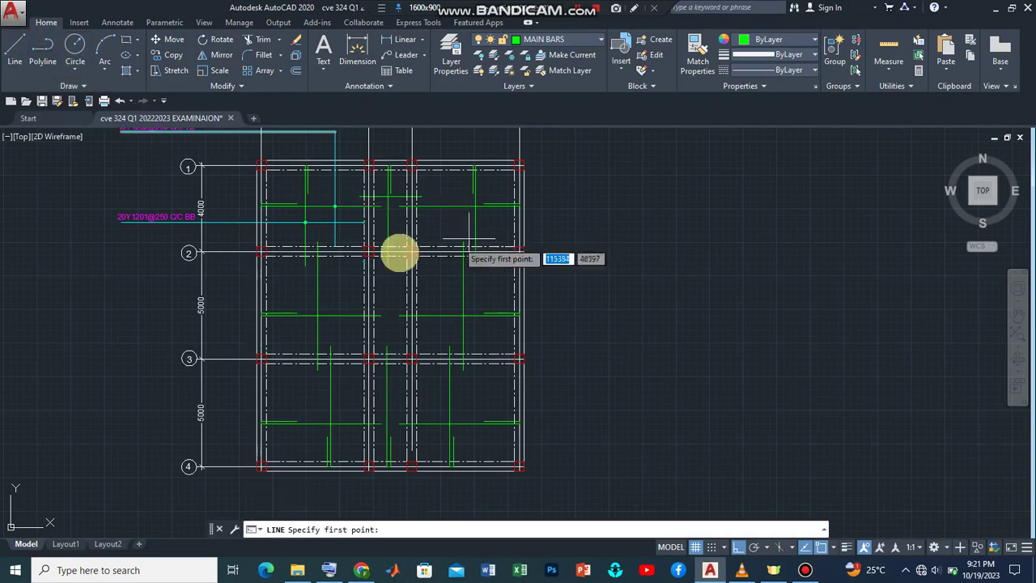
scroll(397, 254, up, 4)
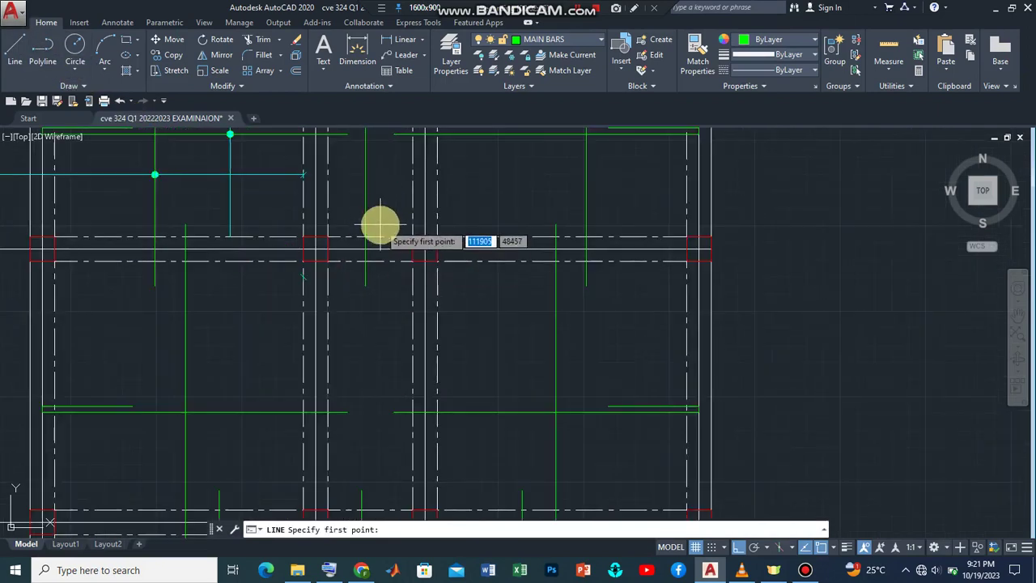
click(381, 225)
scroll(377, 421, down, 4)
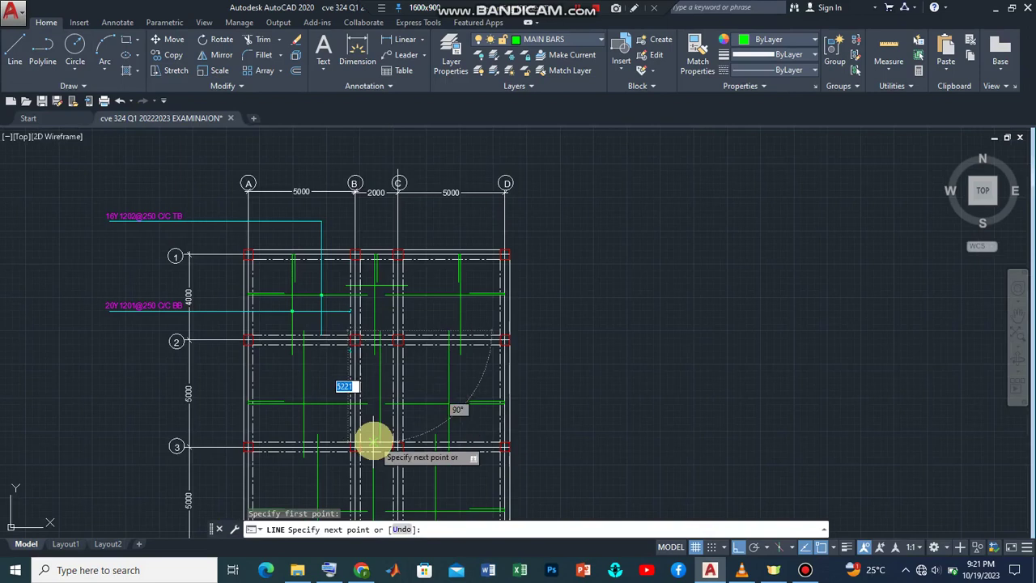
scroll(374, 439, up, 4)
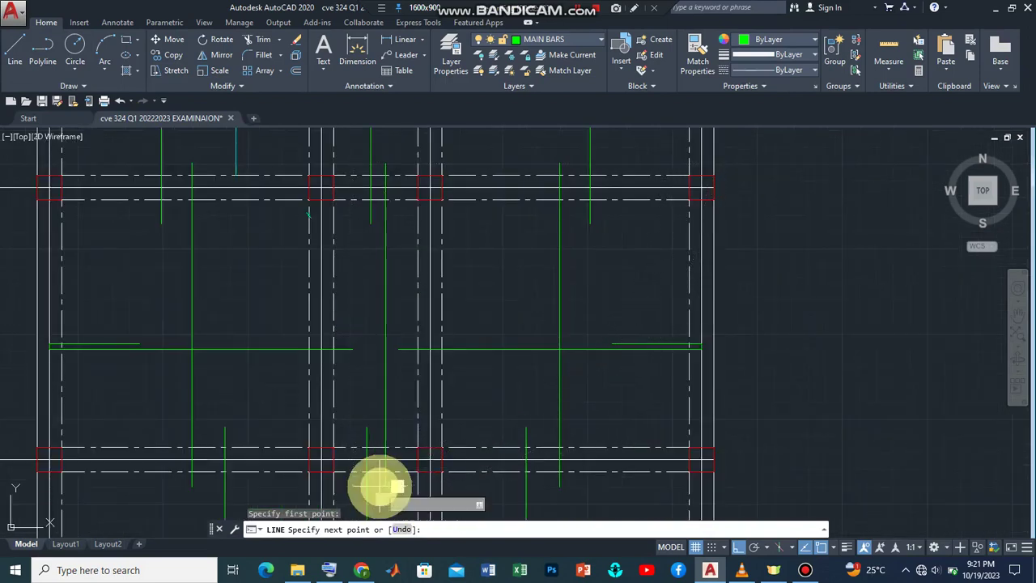
click(380, 486)
key(Return)
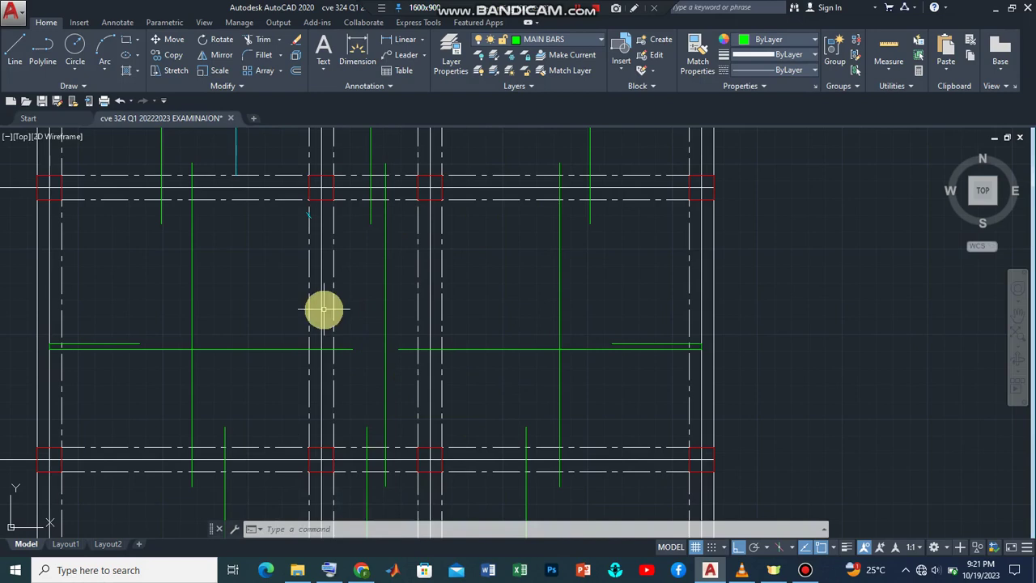
- Draw a horizontal green bottom bar spanning across the middle bay
click(14, 50)
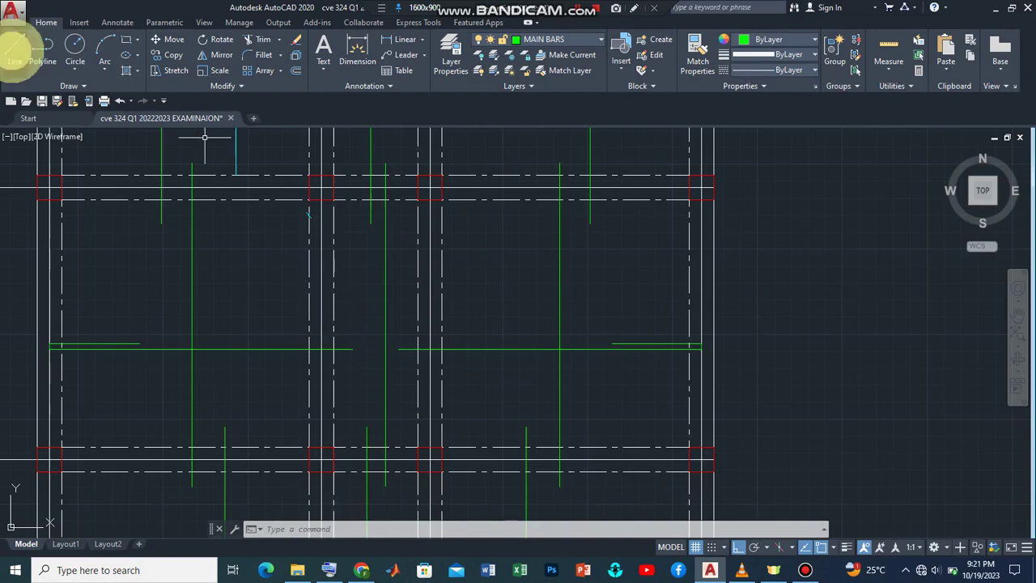
click(289, 308)
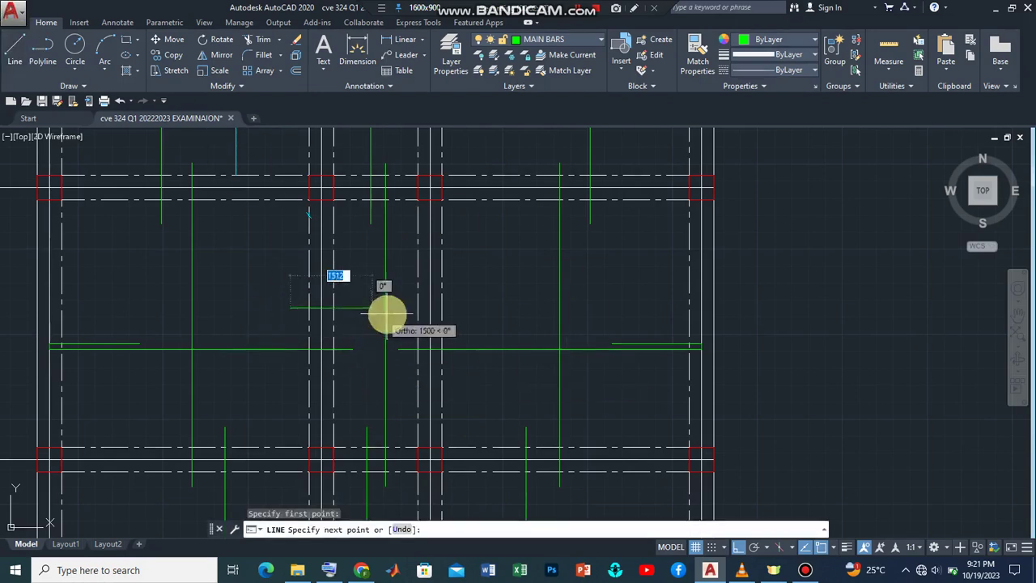
click(454, 308)
key(Return)
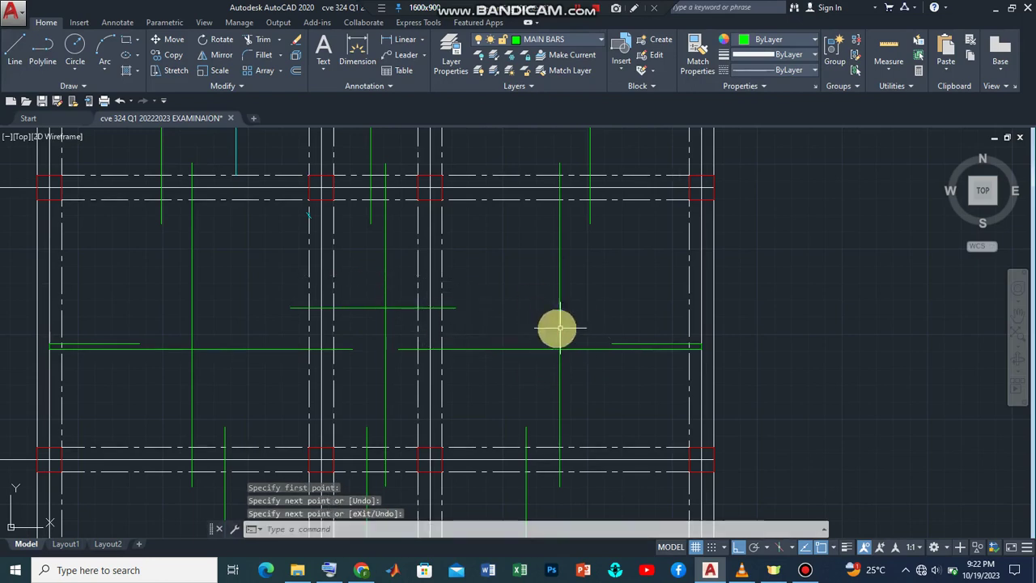
scroll(485, 386, down, 4)
scroll(397, 461, down, 1)
scroll(384, 500, up, 2)
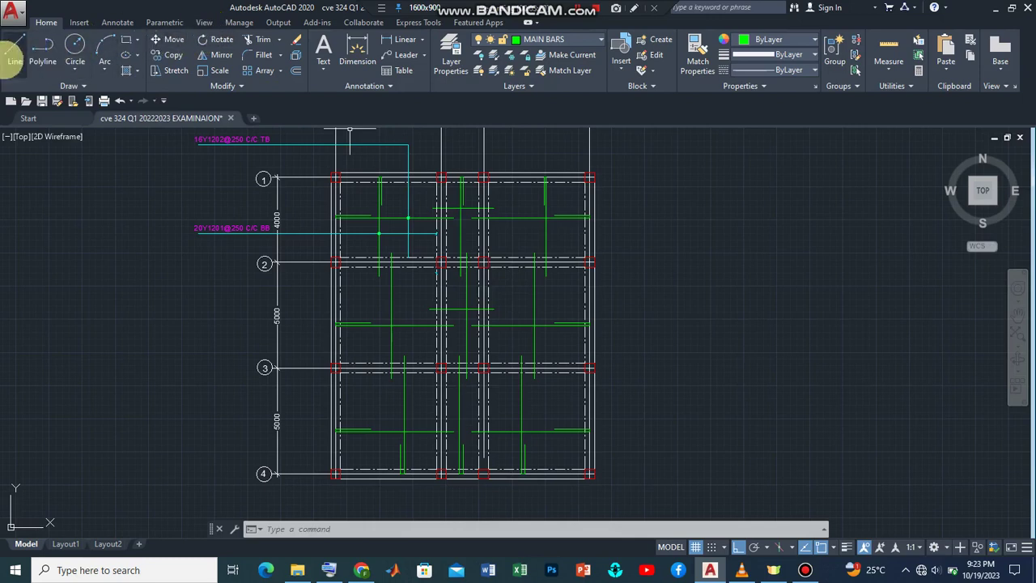
- Make TOP BARS the current layer
click(15, 50)
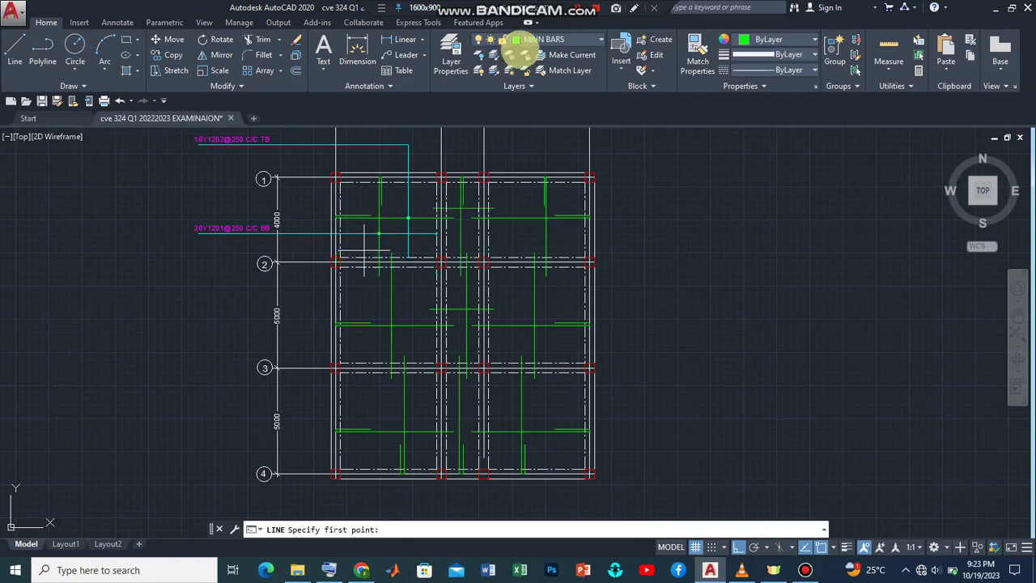
click(562, 39)
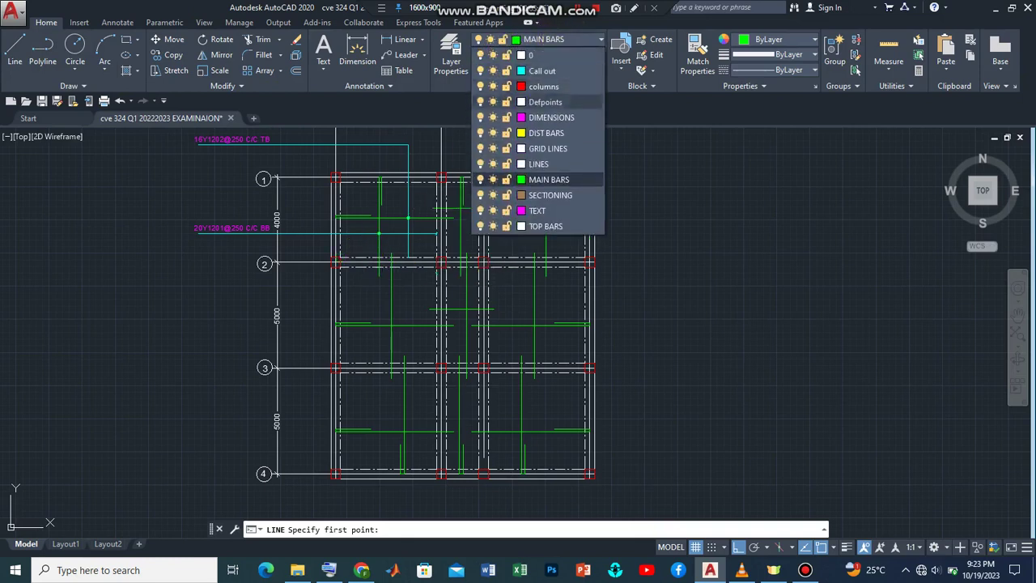
click(557, 227)
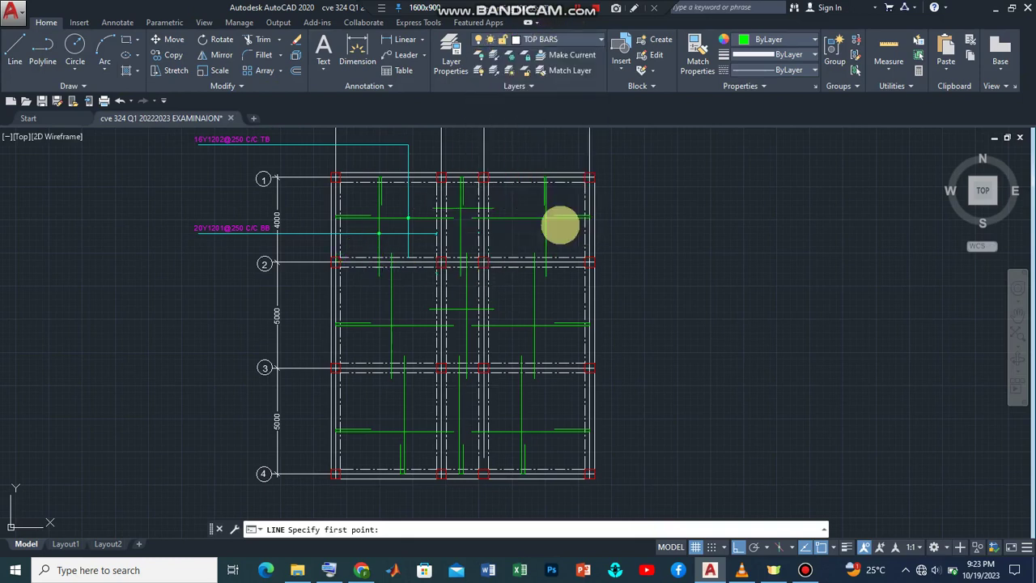
- Draw two short vertical top bars in the left panel crossing gridlines 2 and 3
click(361, 241)
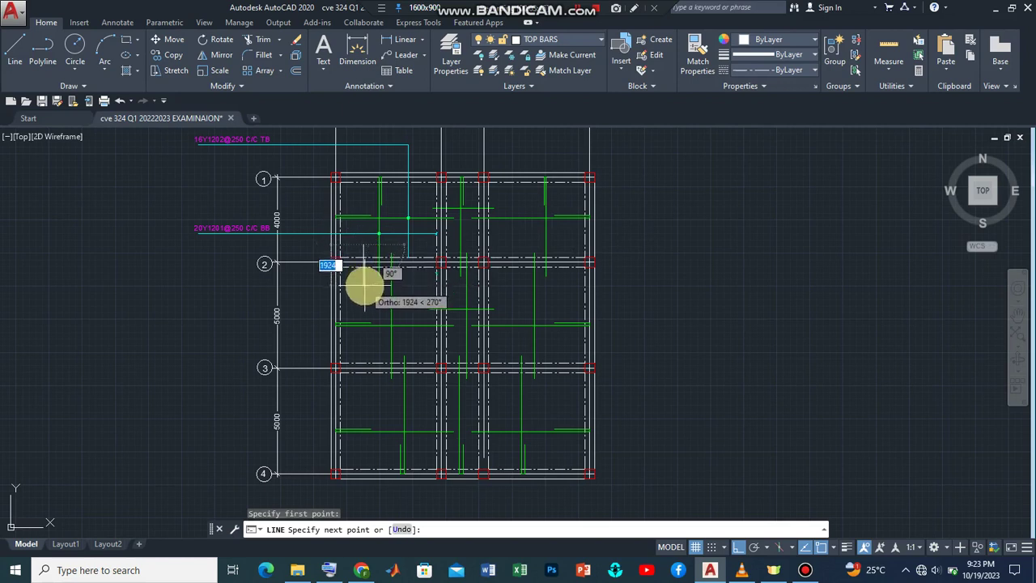
click(364, 285)
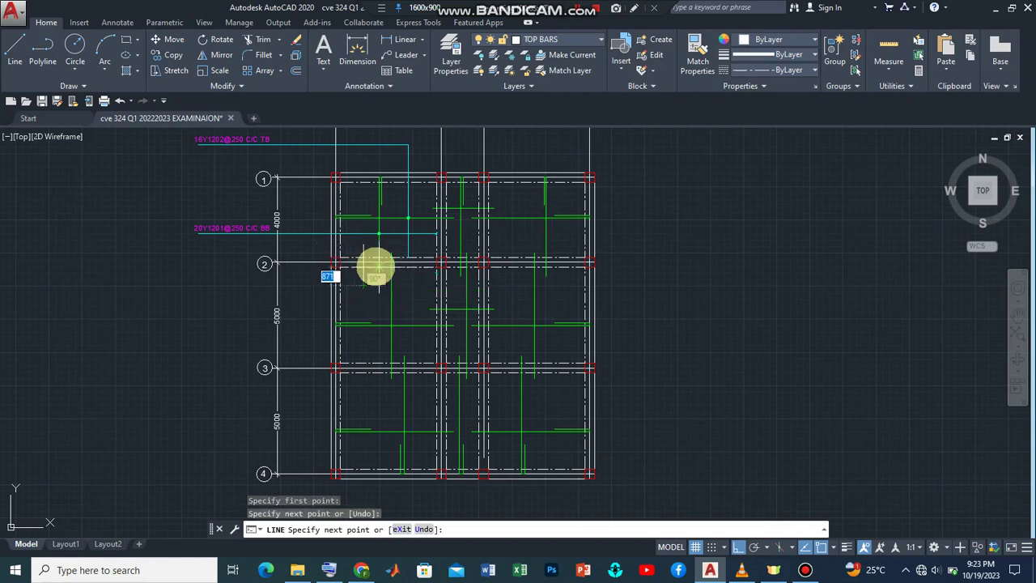
key(Return)
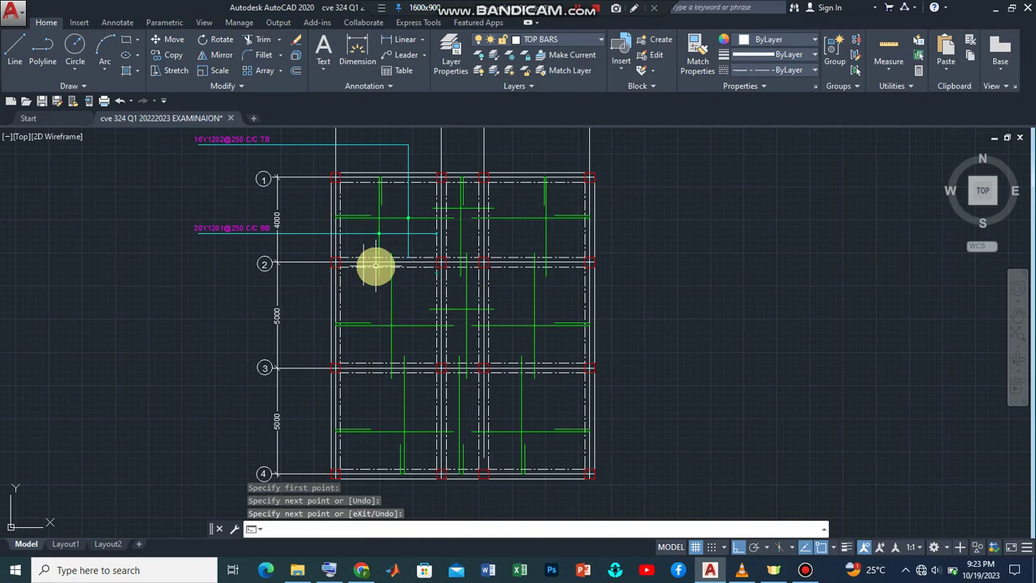
key(Return)
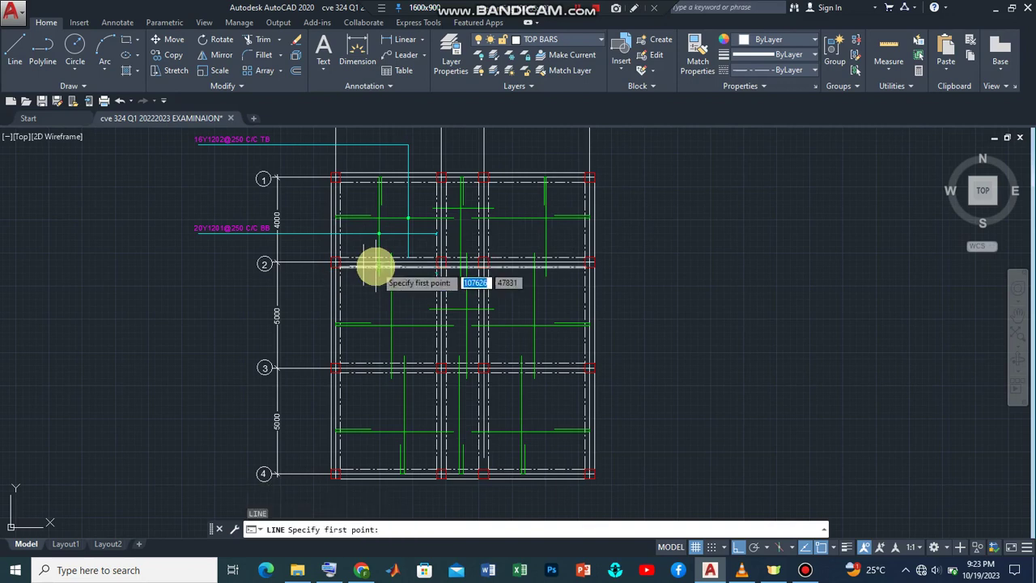
click(364, 354)
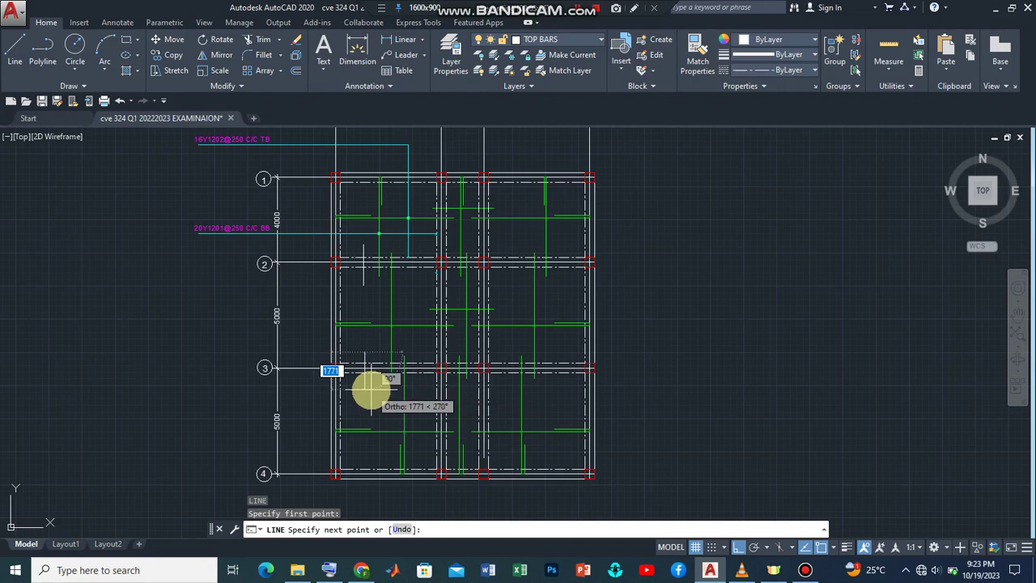
click(371, 386)
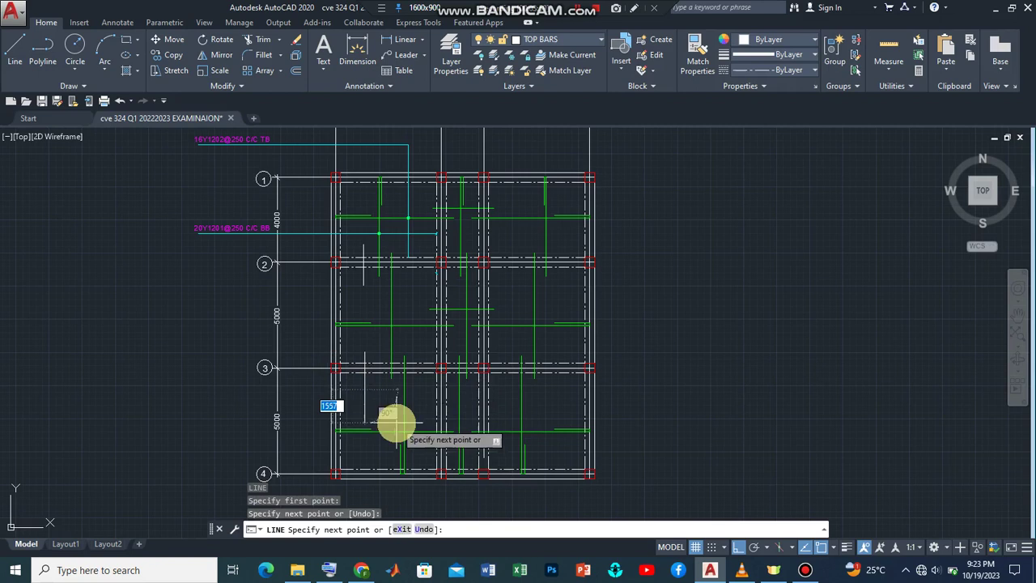
key(Return)
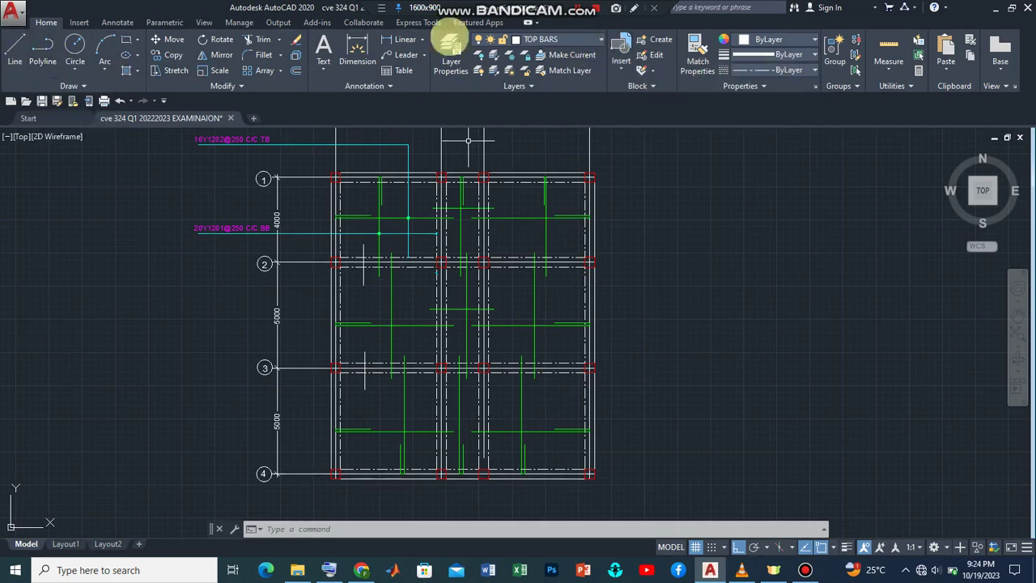
- Draw two short horizontal top bars over the central beams just above gridline 2
click(14, 50)
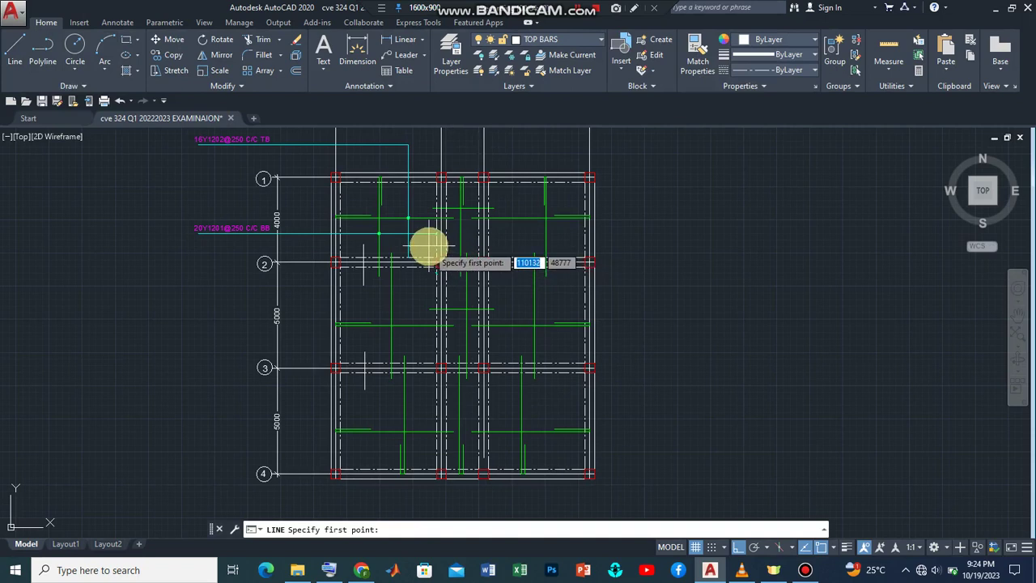
scroll(428, 246, up, 6)
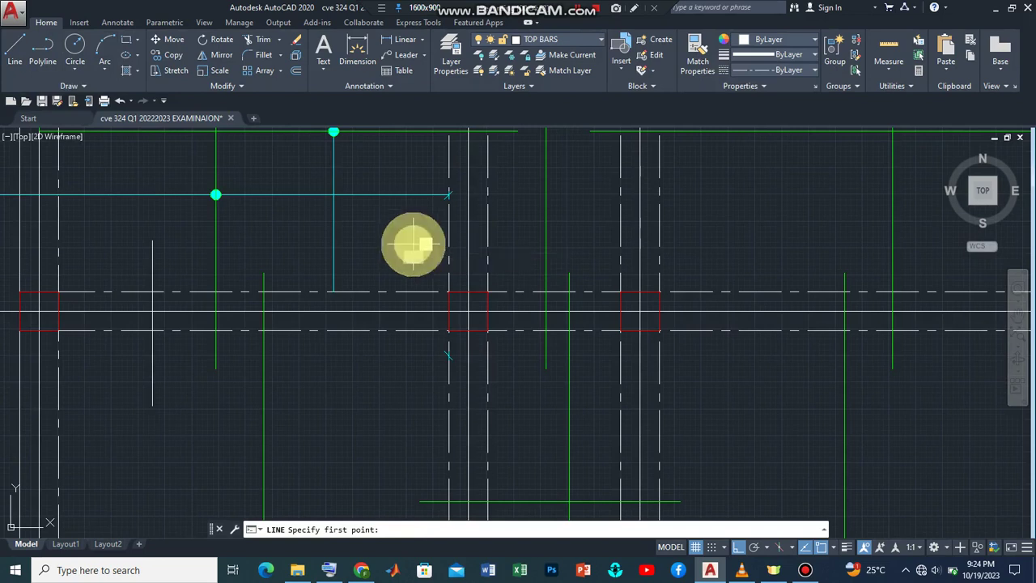
click(413, 242)
click(517, 243)
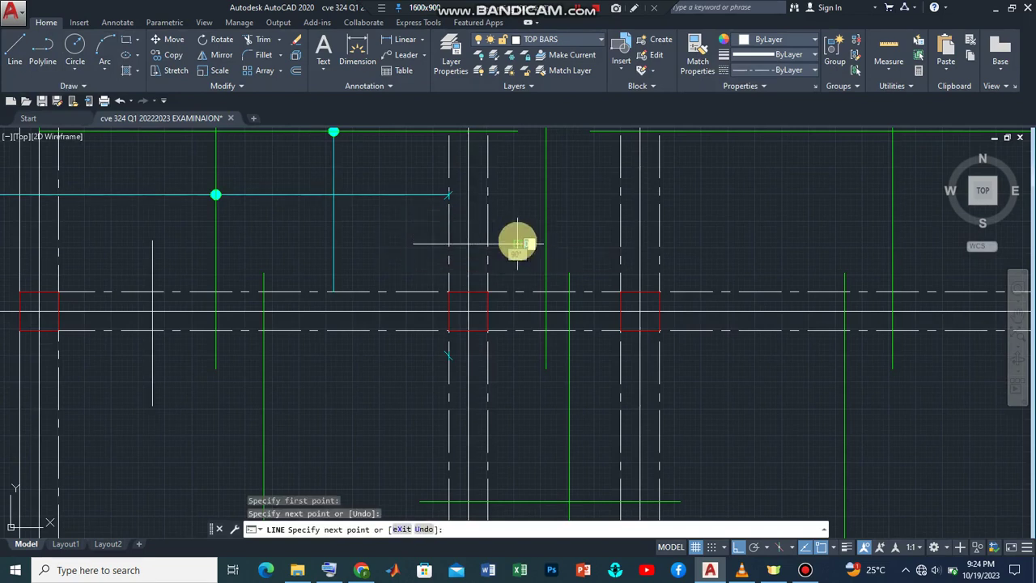
key(Escape)
key(Return)
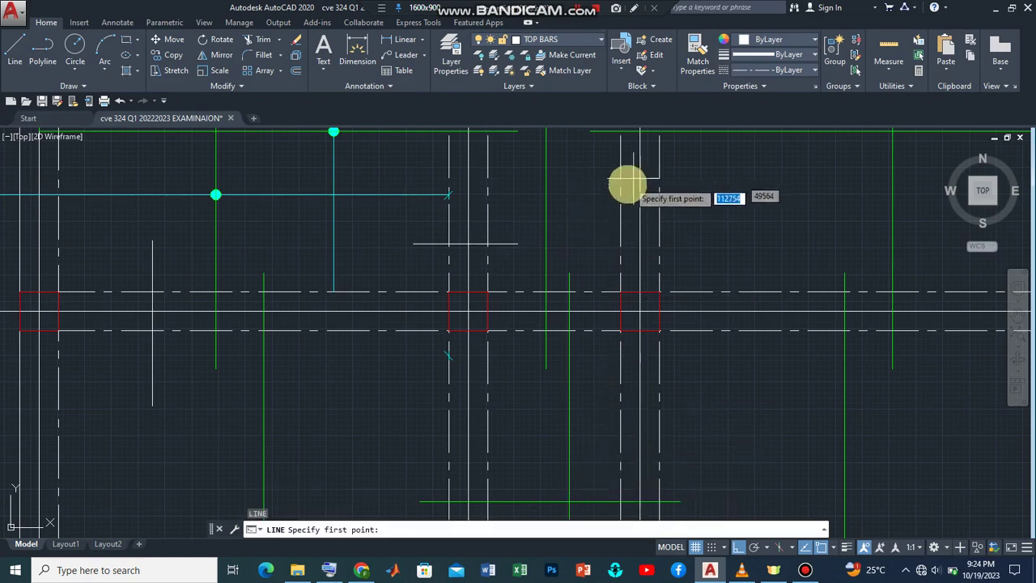
click(591, 216)
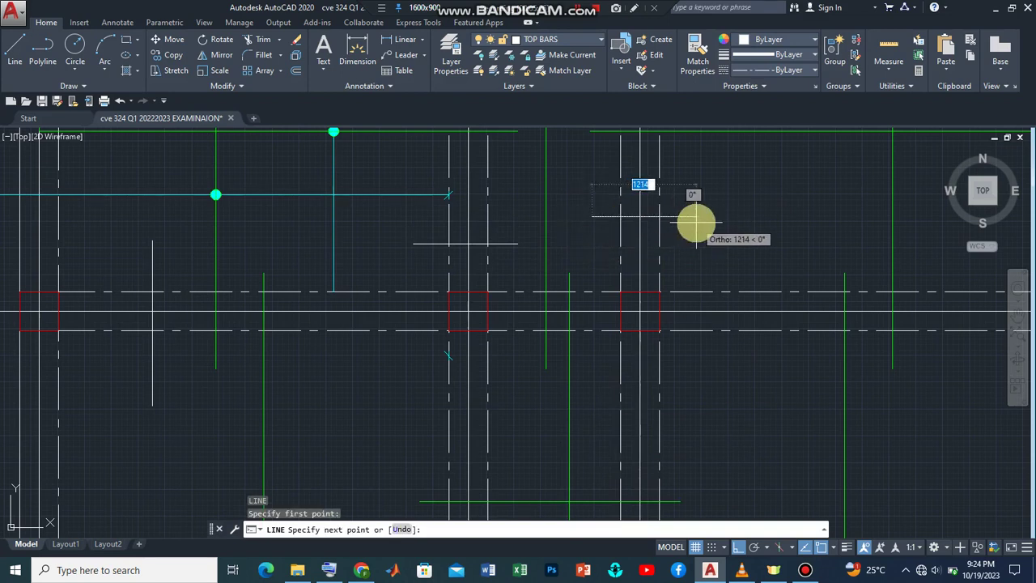
click(696, 217)
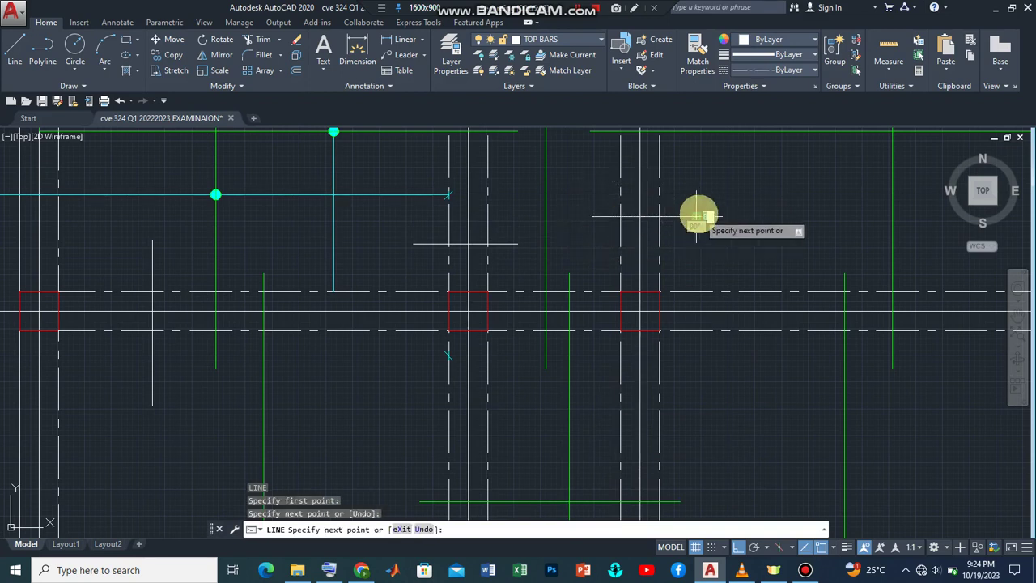
key(Return)
scroll(696, 215, down, 5)
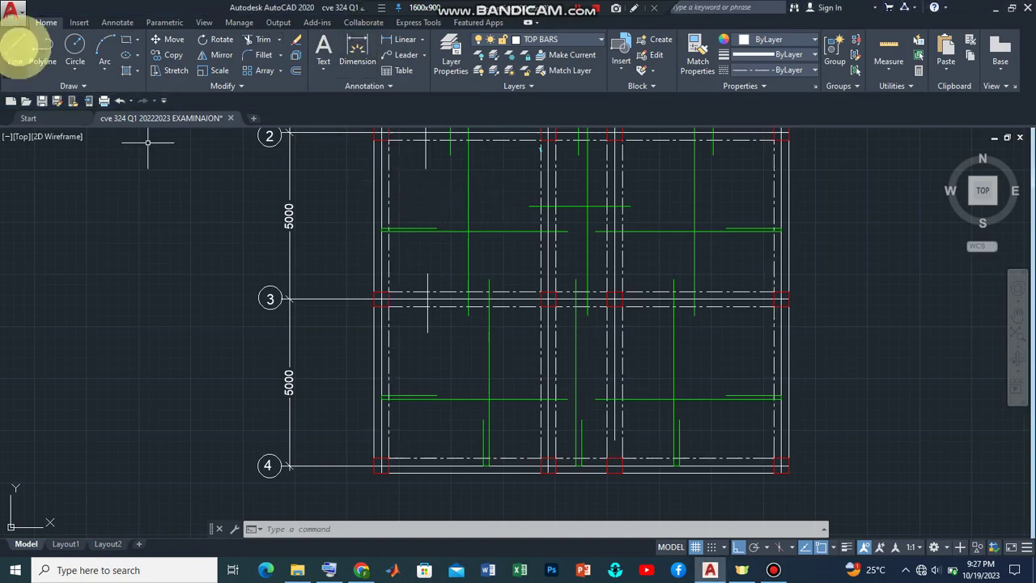
- Draw vertical top distribution bars at the left edge between gridlines 2–3 and 3–4
click(24, 43)
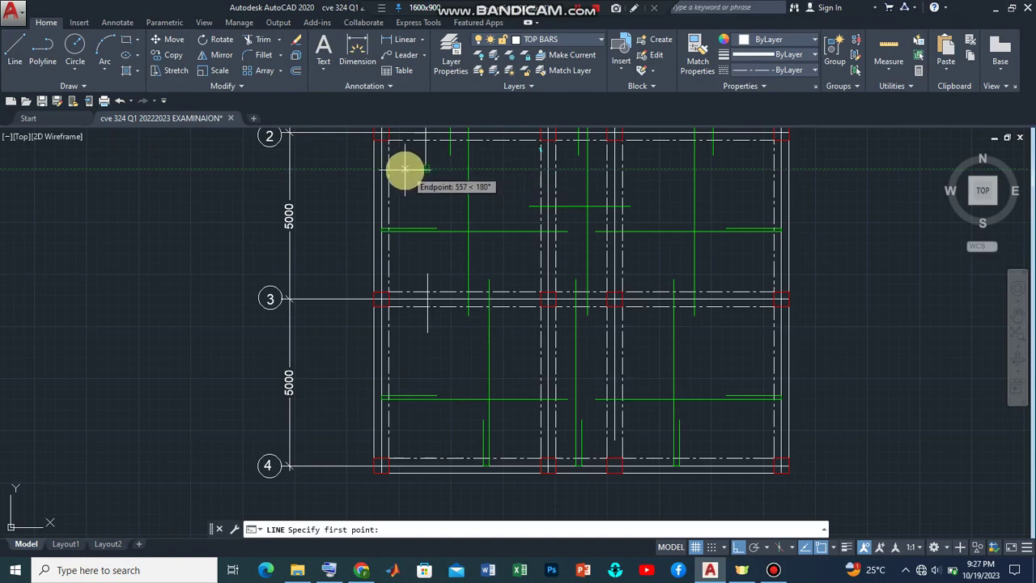
click(404, 170)
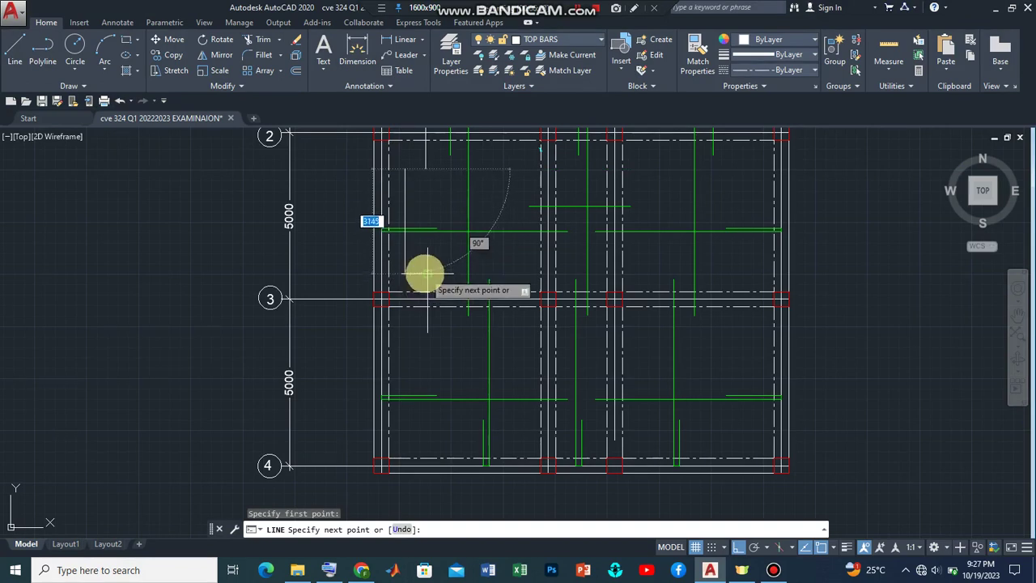
click(404, 274)
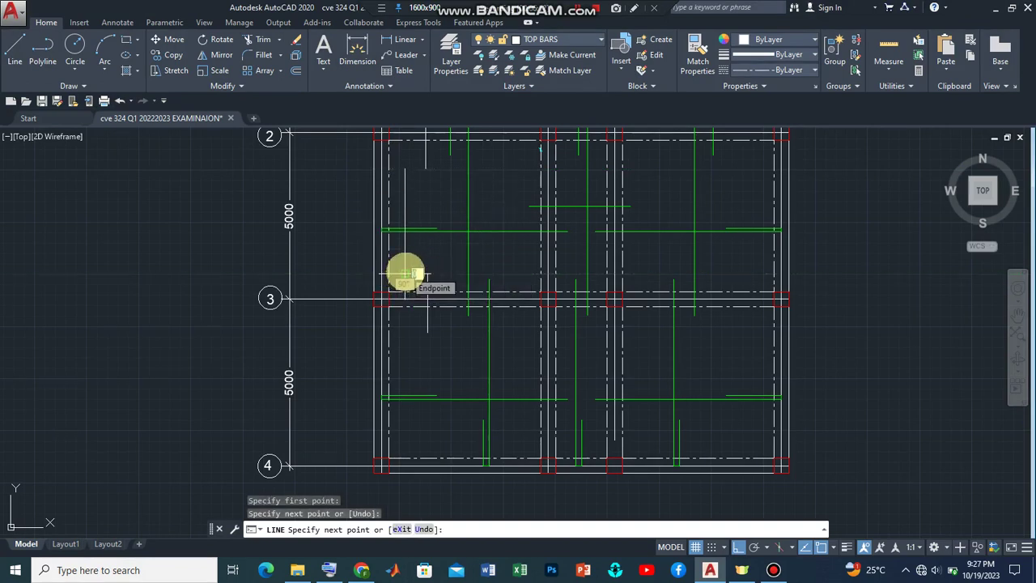
key(Return)
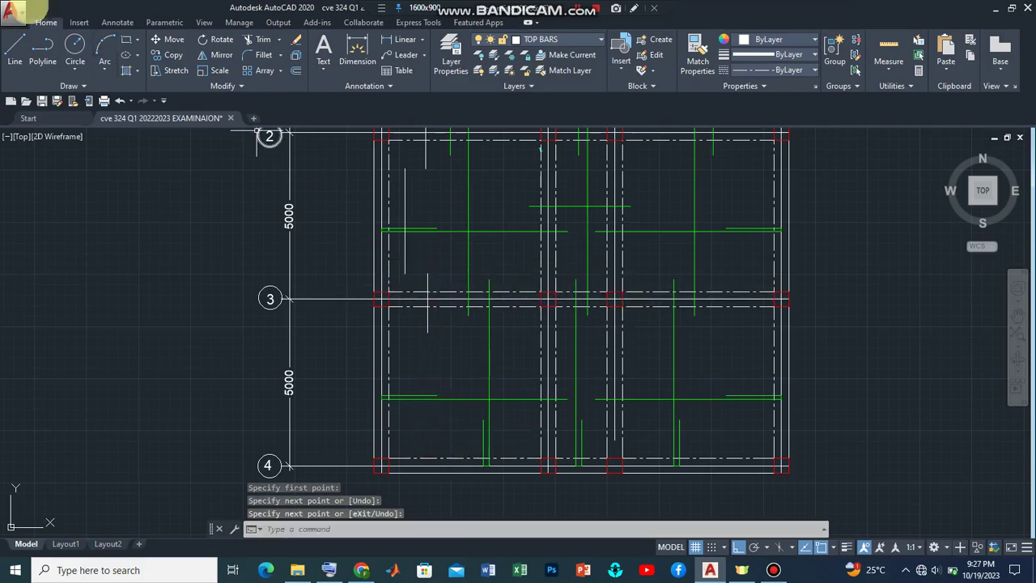
key(Return)
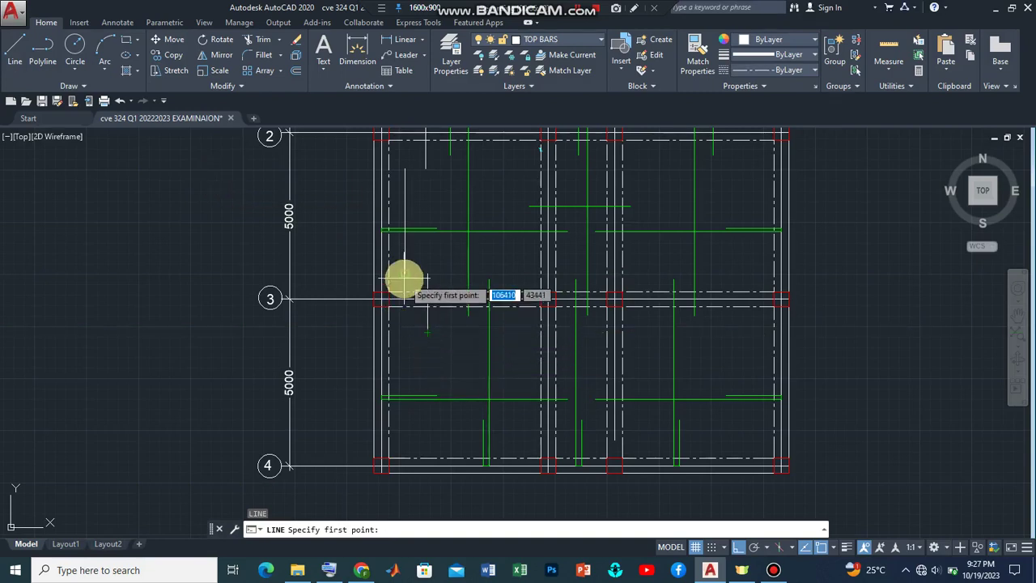
click(402, 332)
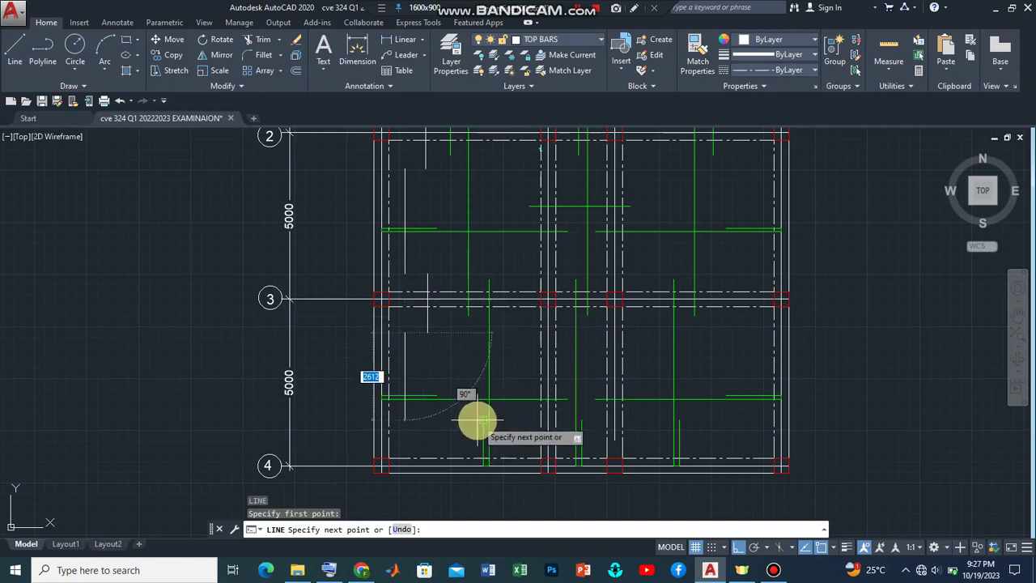
click(411, 420)
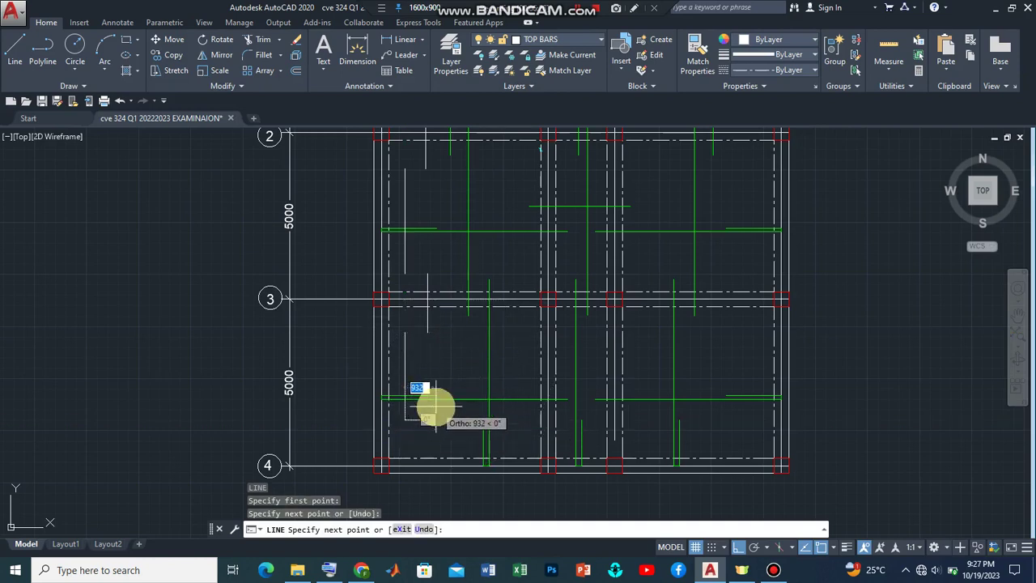
key(Return)
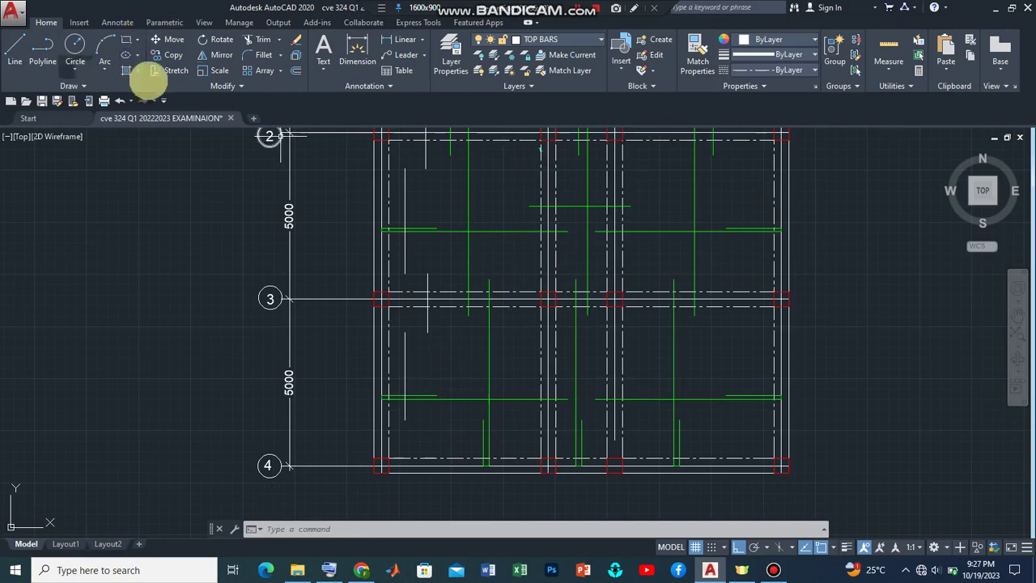
- Mirror the upper and lower left vertical top bars about the slab's centre line, keeping the originals
click(220, 54)
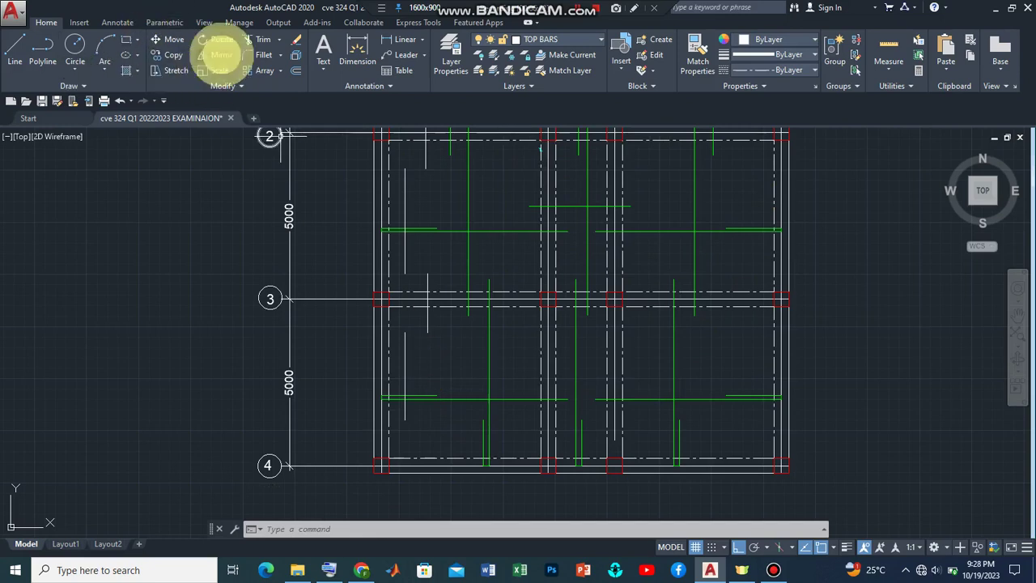
click(405, 259)
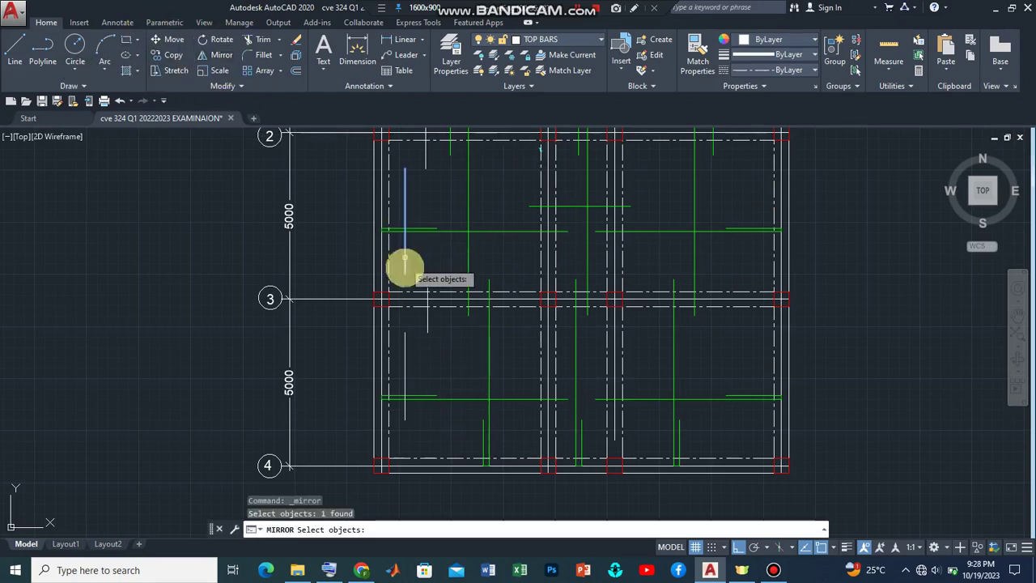
click(404, 380)
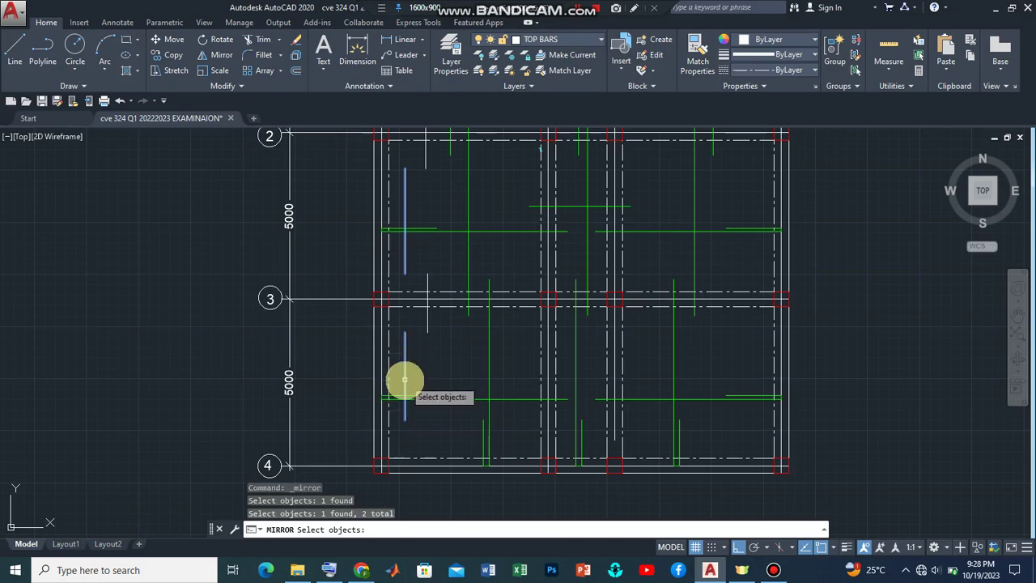
key(Return)
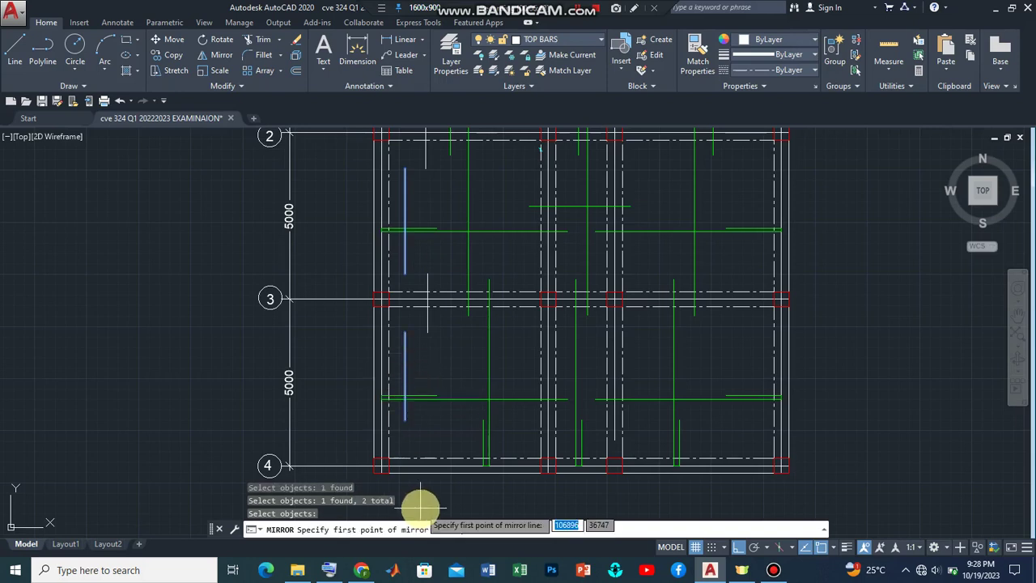
click(581, 292)
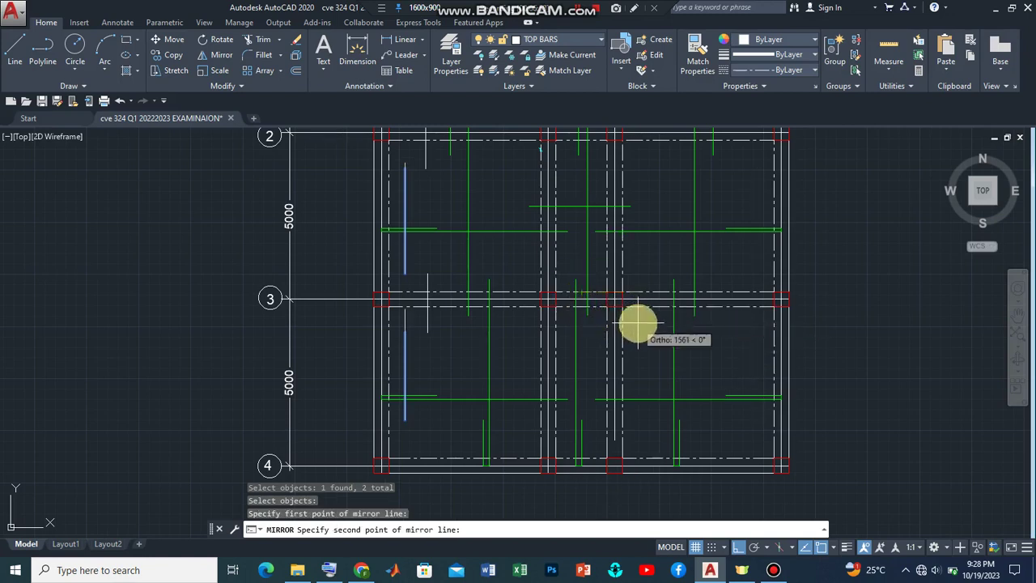
click(636, 363)
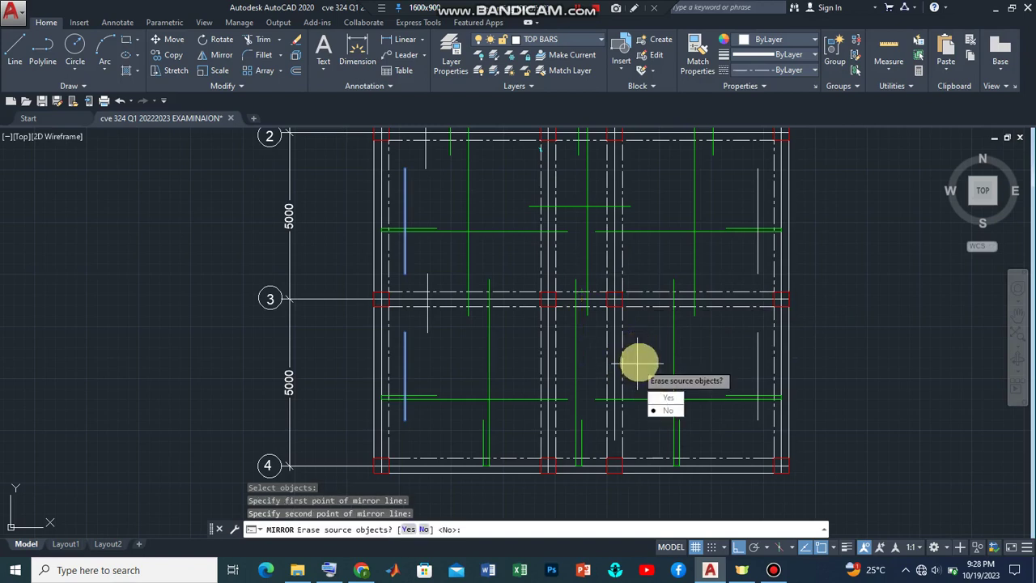
click(667, 411)
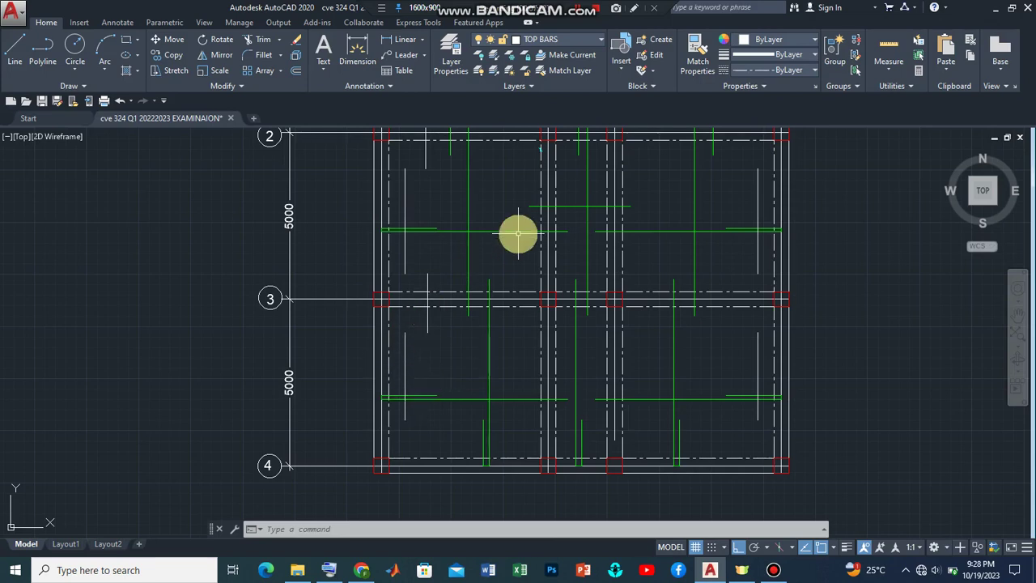
scroll(536, 284, down, 2)
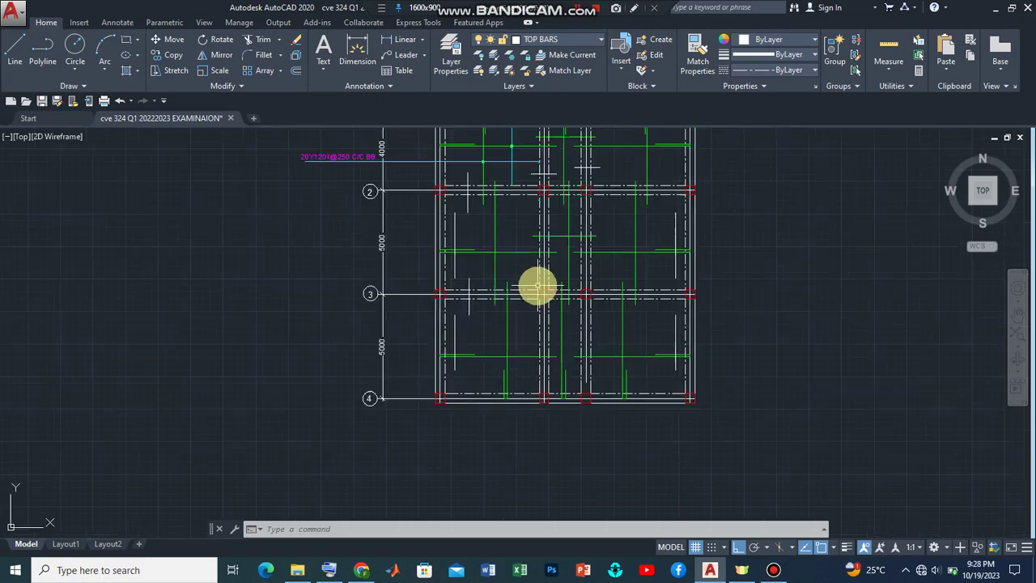
scroll(559, 263, down, 1)
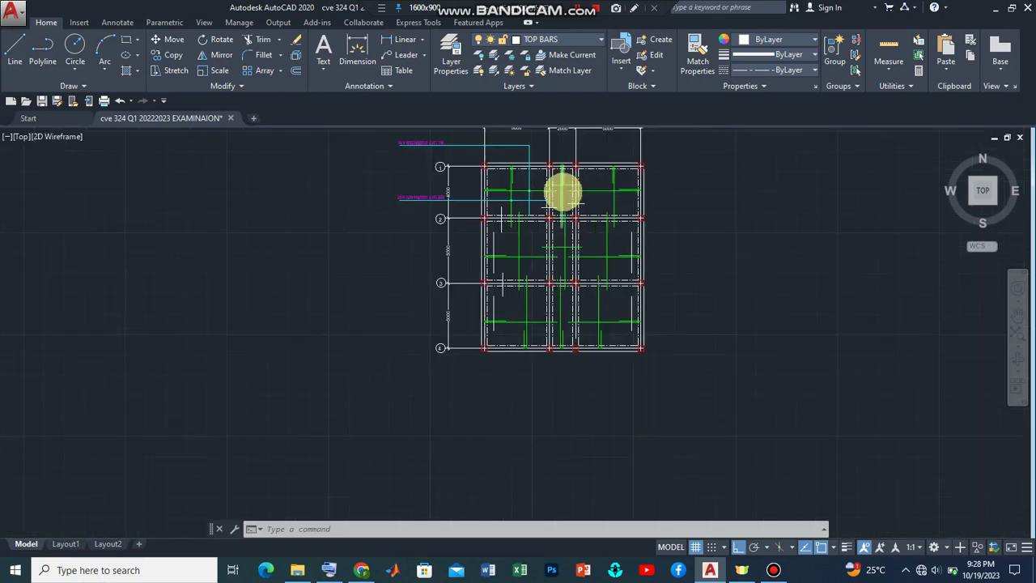
scroll(562, 193, up, 1)
scroll(562, 193, up, 2)
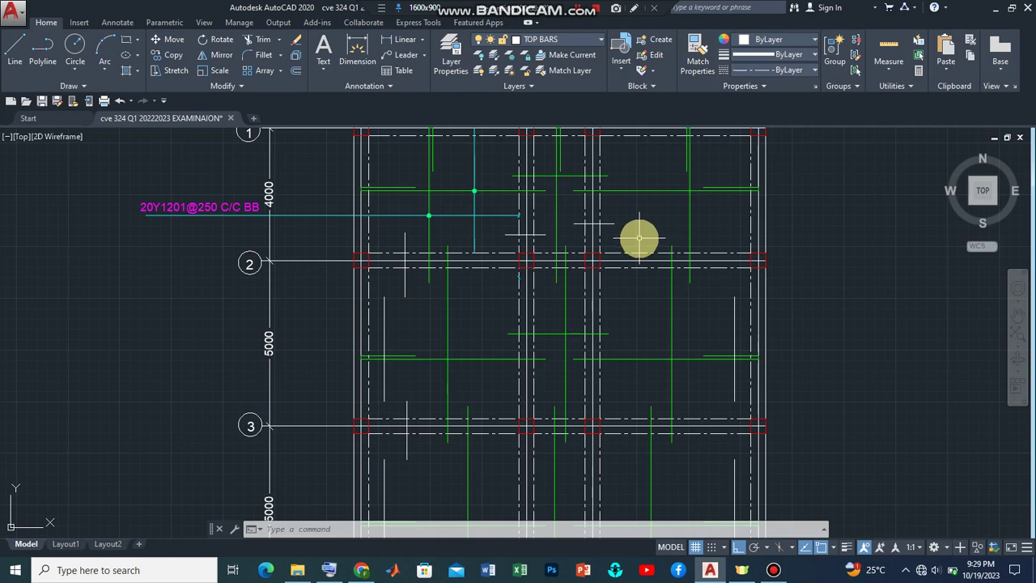
click(612, 51)
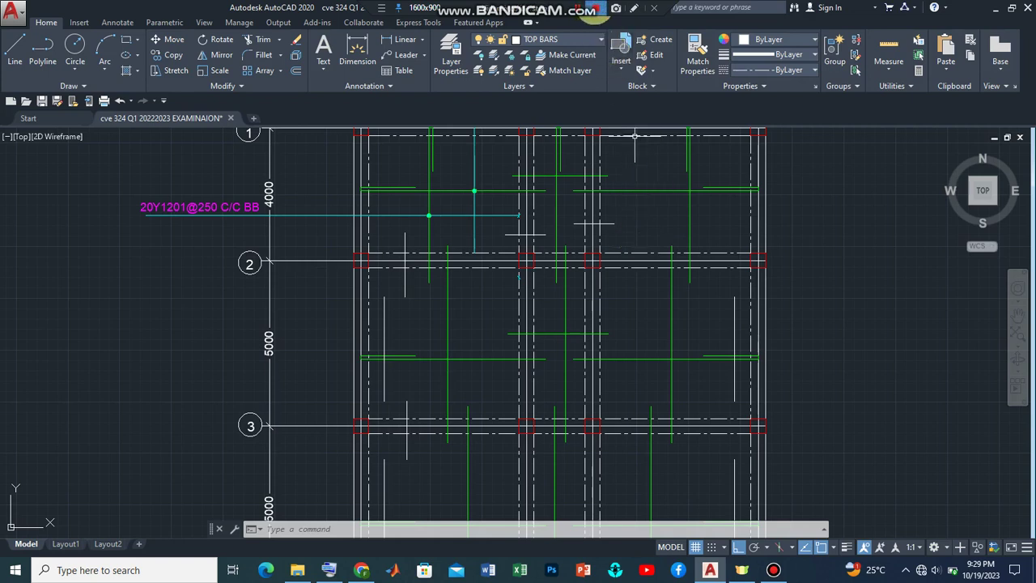